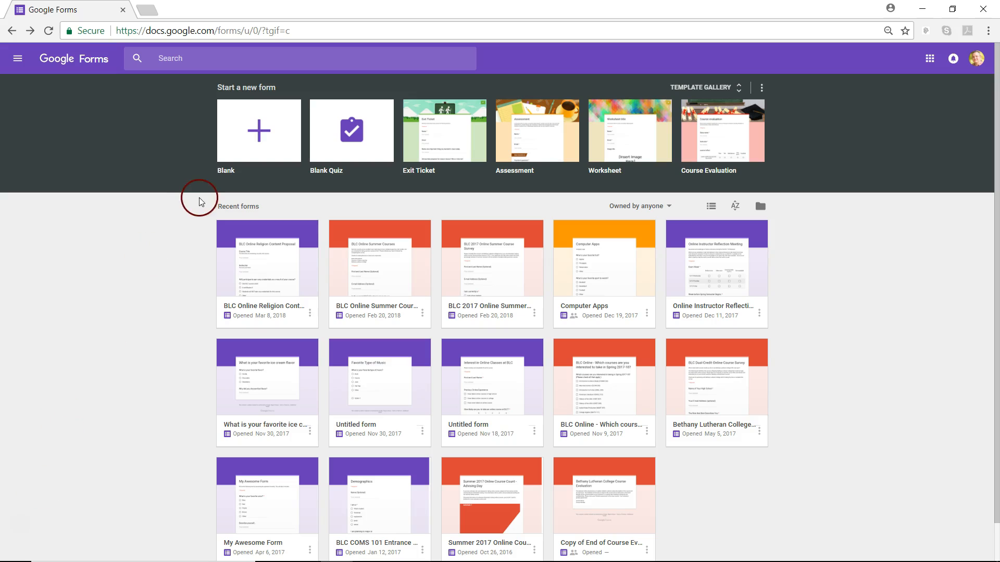
Step: Go to forms.google.com, start a new blank form and select its 'Untitled form' title
{"action": "left_click", "coordinate": [181, 29]}
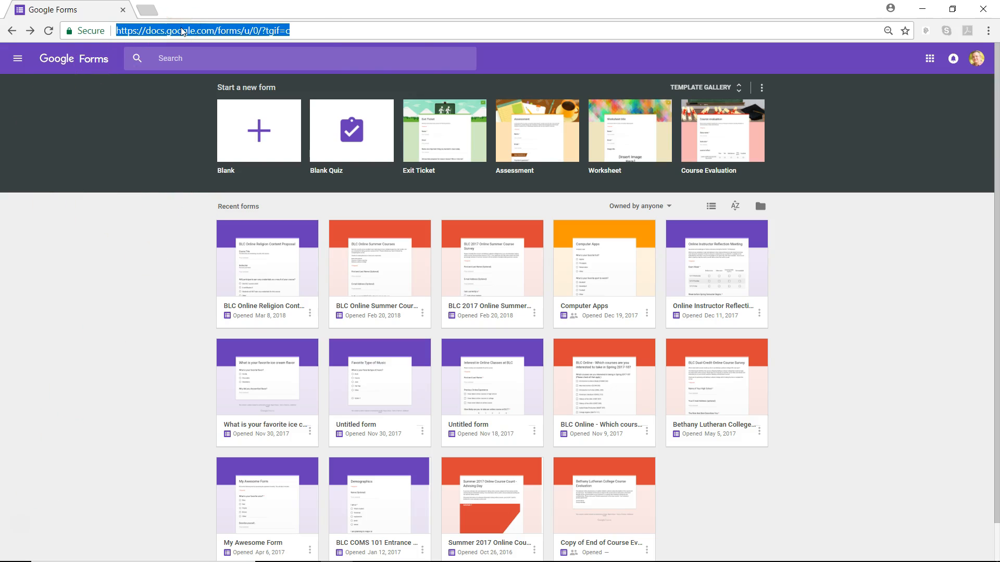
{"action": "type", "text": "forms.google"}
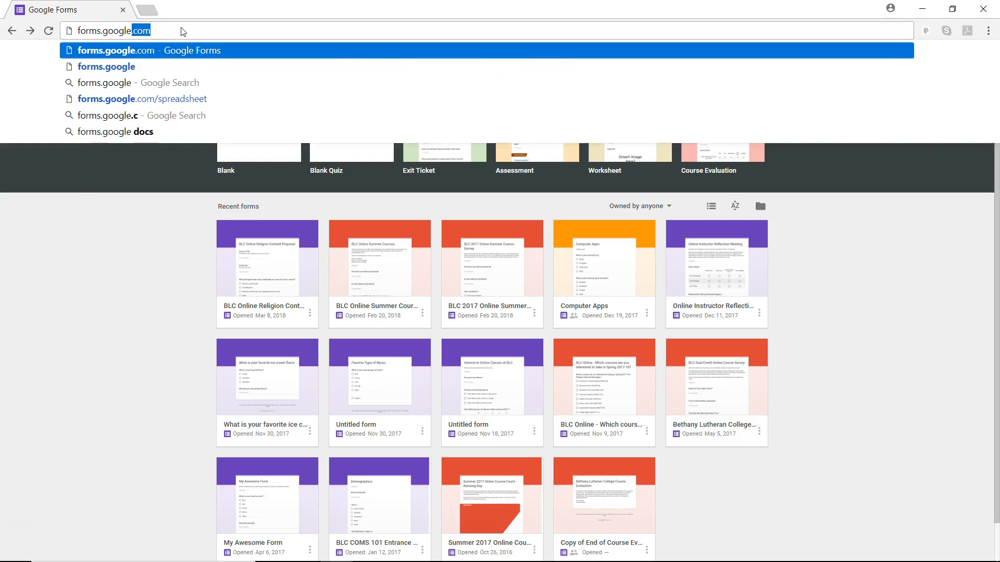
{"action": "type", "text": ".com"}
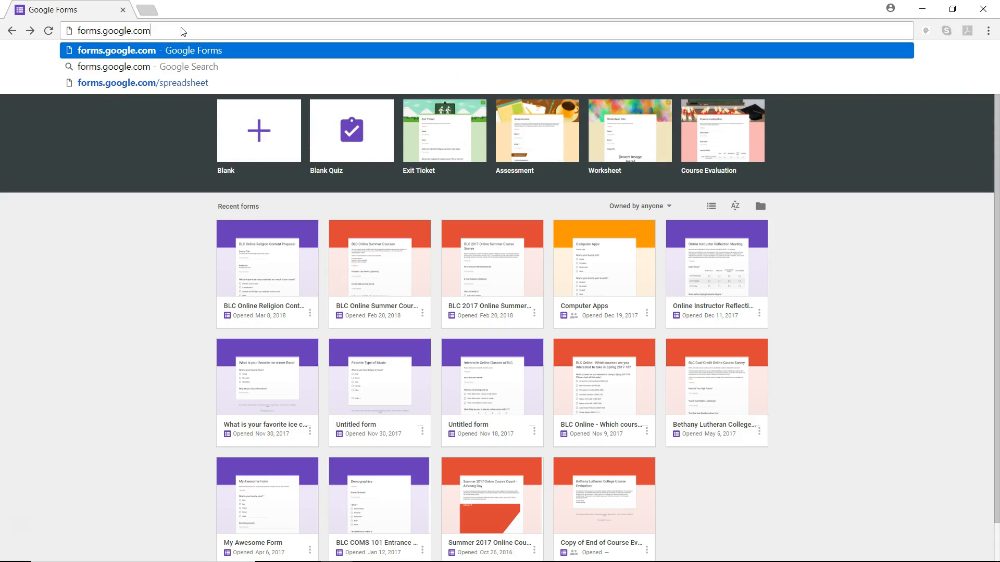
{"action": "key", "text": "Return"}
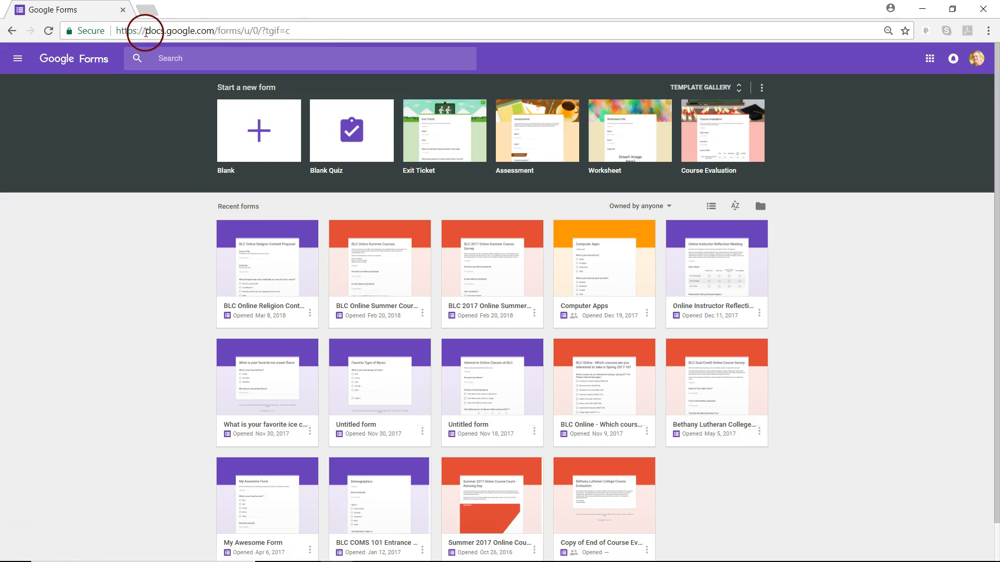
{"action": "left_click_drag", "start_coordinate": [145, 31], "coordinate": [222, 31]}
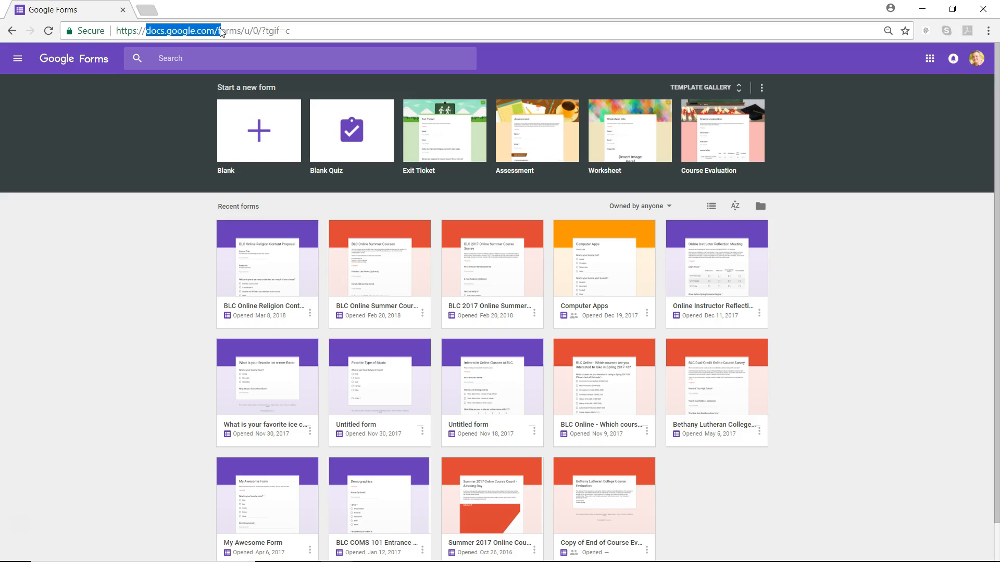
{"action": "left_click", "coordinate": [161, 239]}
{"action": "left_click", "coordinate": [260, 121]}
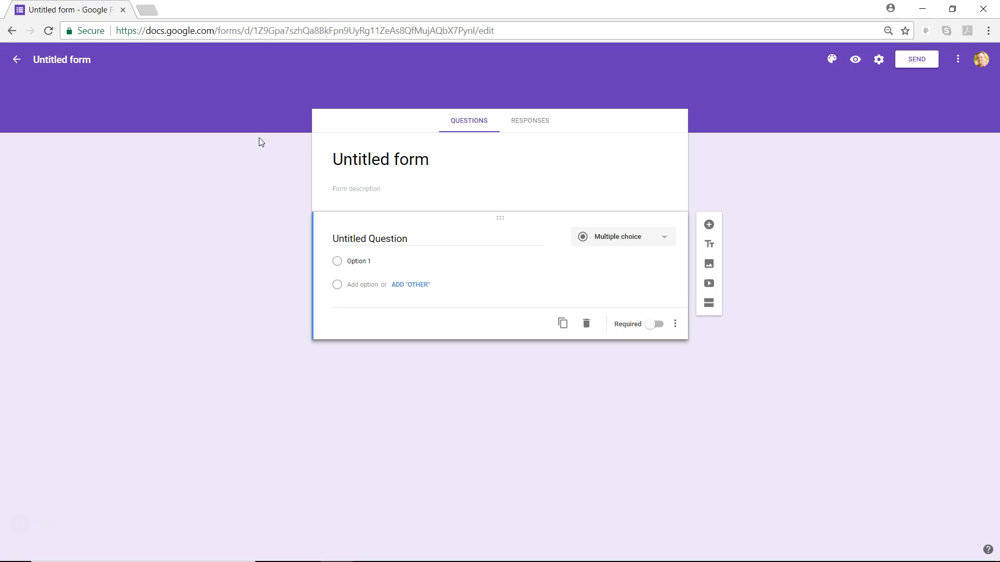
{"action": "left_click", "coordinate": [413, 160]}
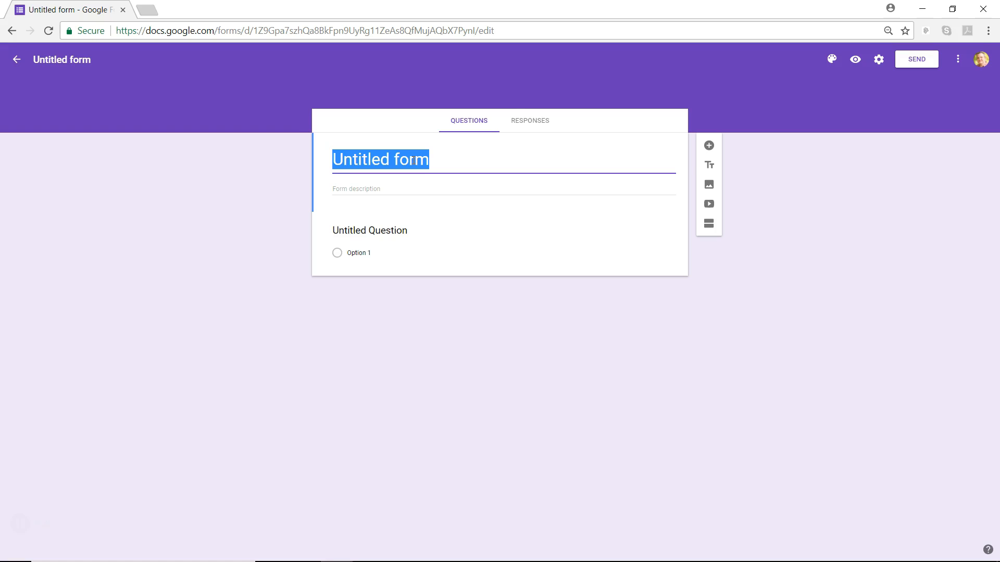
Step: Title the form 'What pet do you prefer?' and confirm the name shown in the header
{"action": "type", "text": "What "}
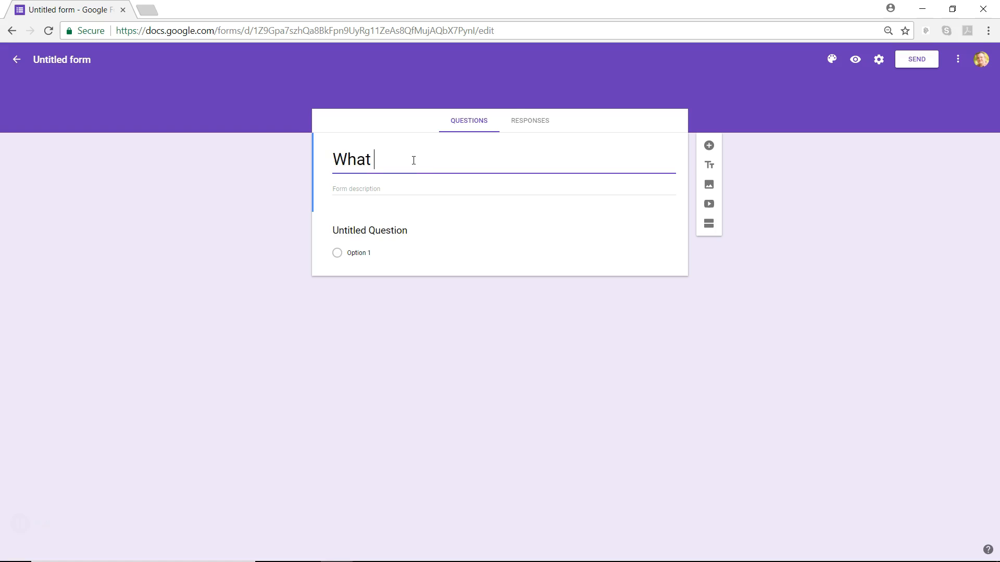
{"action": "type", "text": "pet do you prefer"}
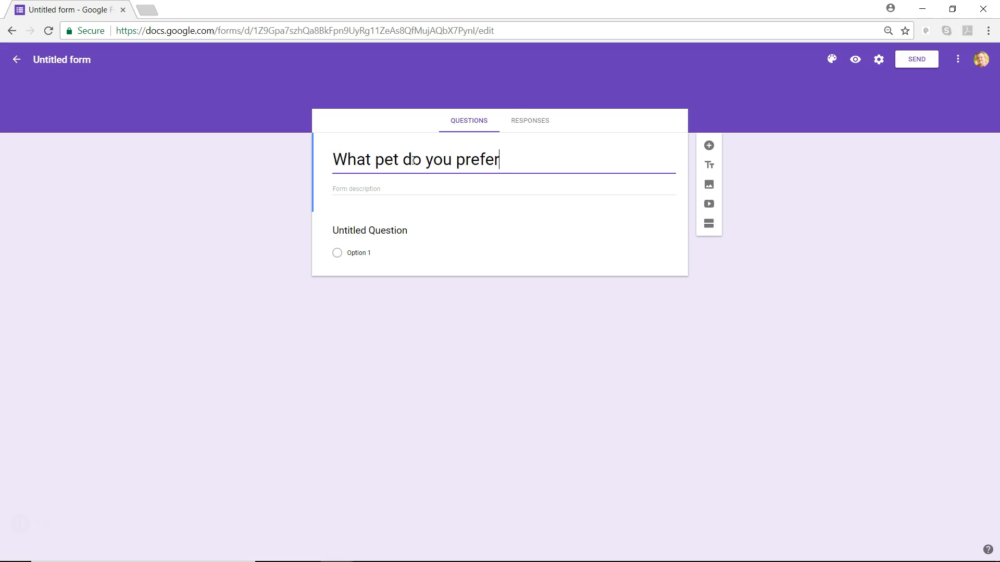
{"action": "type", "text": "?"}
{"action": "left_click", "coordinate": [68, 59]}
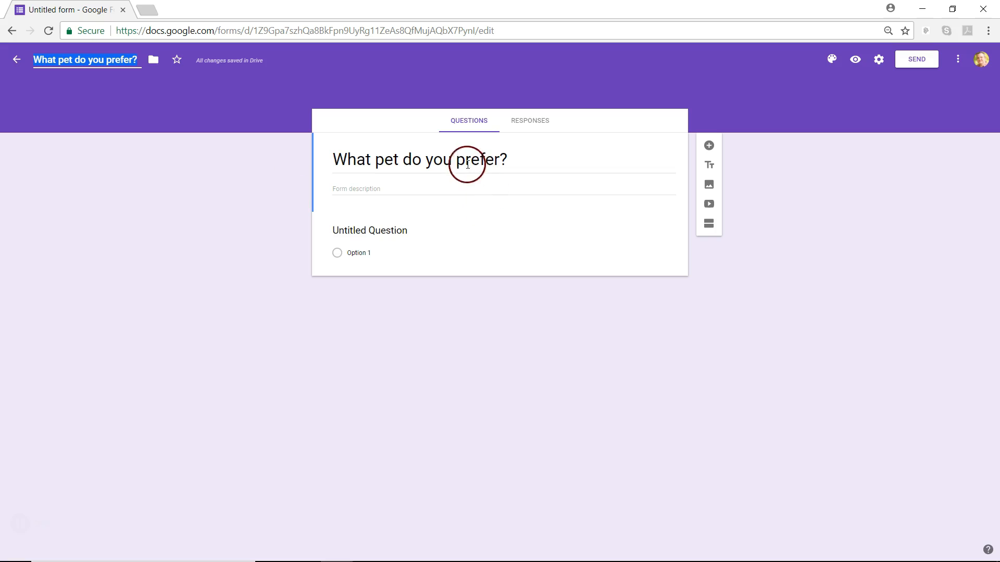
{"action": "left_click", "coordinate": [409, 189]}
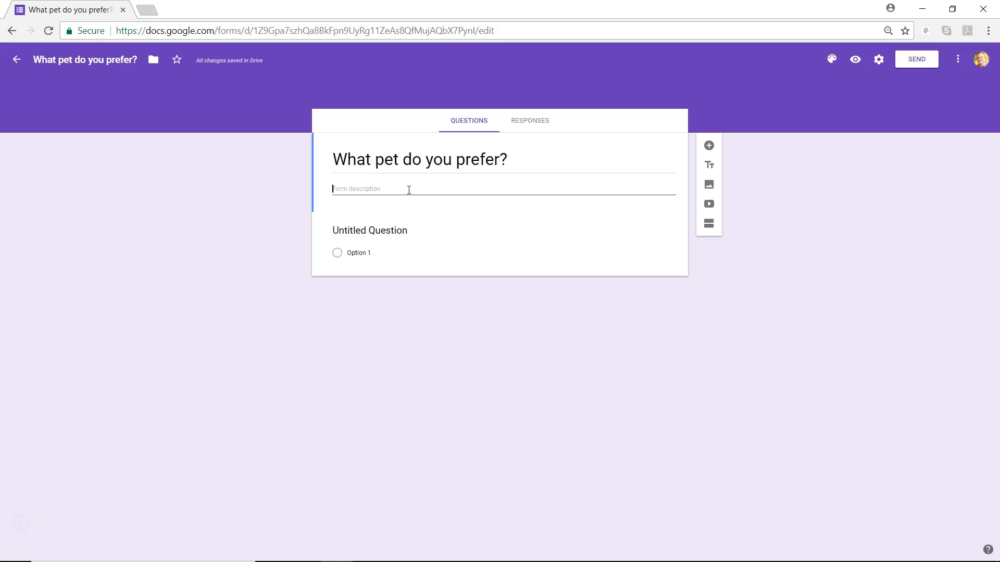
Step: Select the first untitled question and show its list of question types
{"action": "left_click", "coordinate": [368, 166]}
{"action": "left_click", "coordinate": [357, 197]}
{"action": "left_click", "coordinate": [431, 249]}
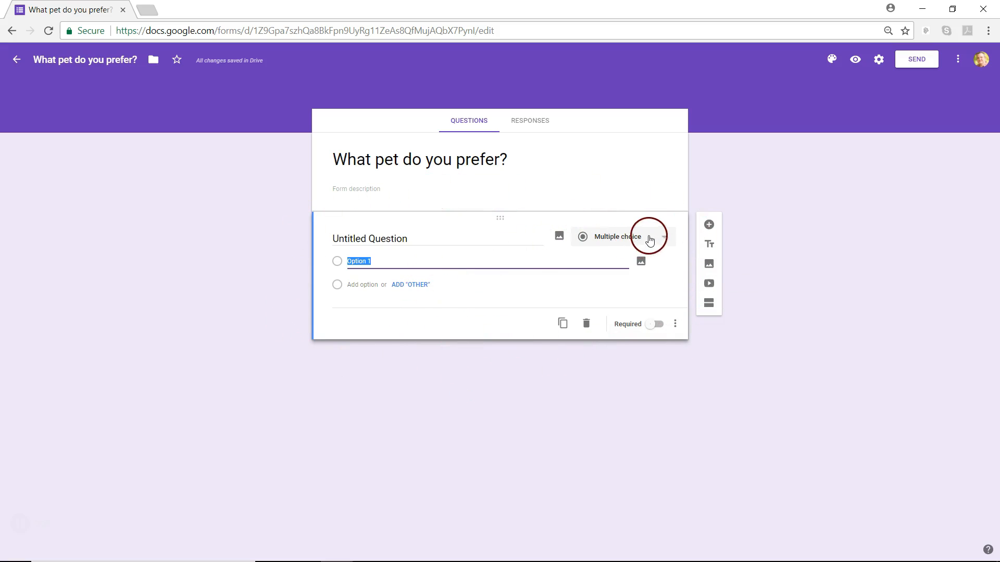
{"action": "left_click", "coordinate": [655, 240]}
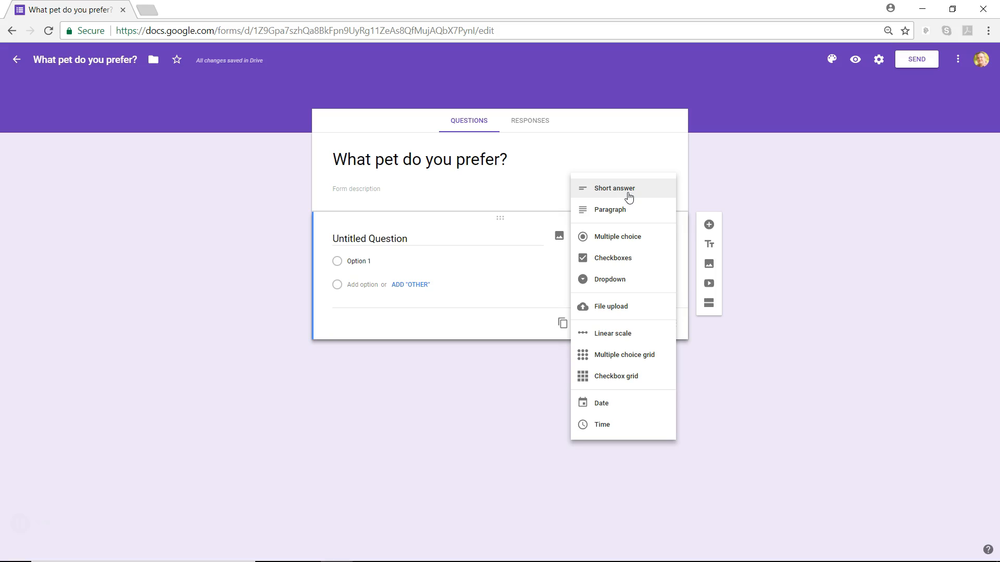
{"action": "left_click", "coordinate": [628, 216]}
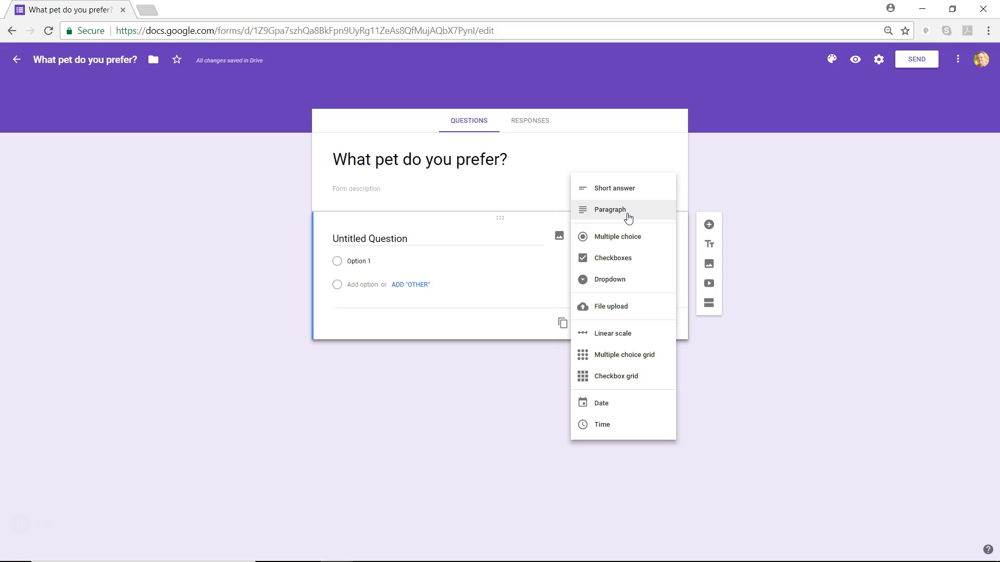
{"action": "left_click", "coordinate": [638, 238]}
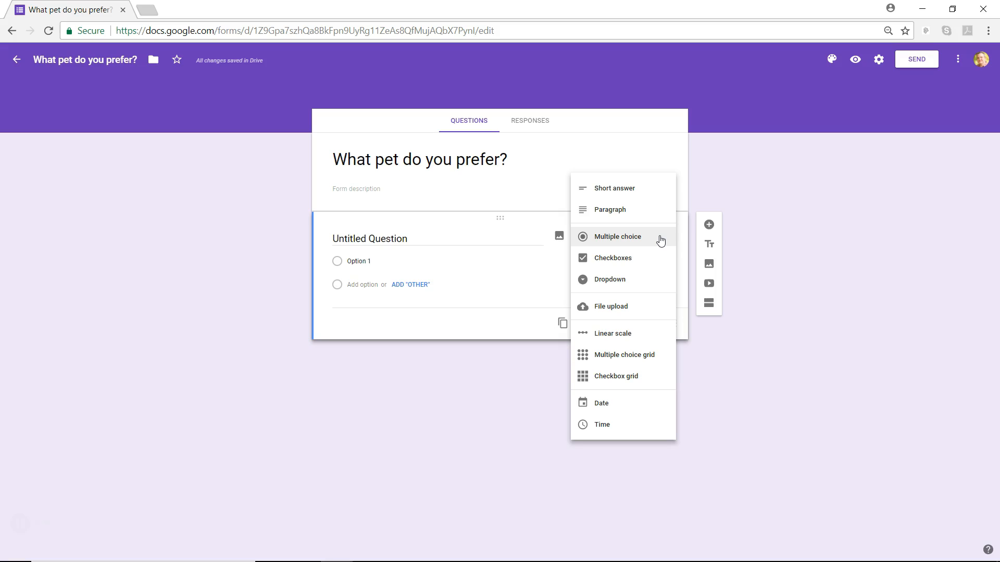
{"action": "left_click", "coordinate": [655, 258]}
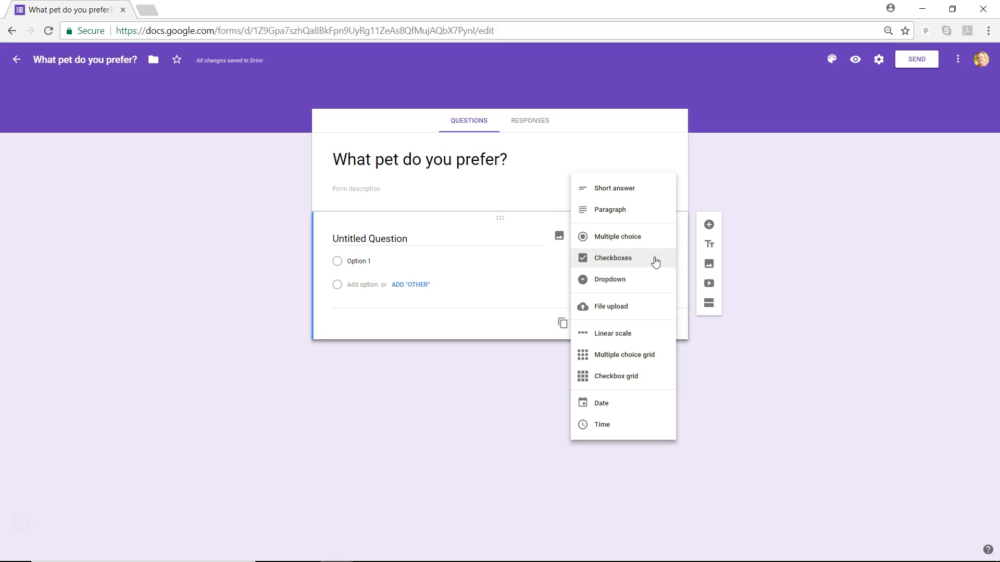
{"action": "left_click_drag", "start_coordinate": [650, 260], "coordinate": [649, 280]}
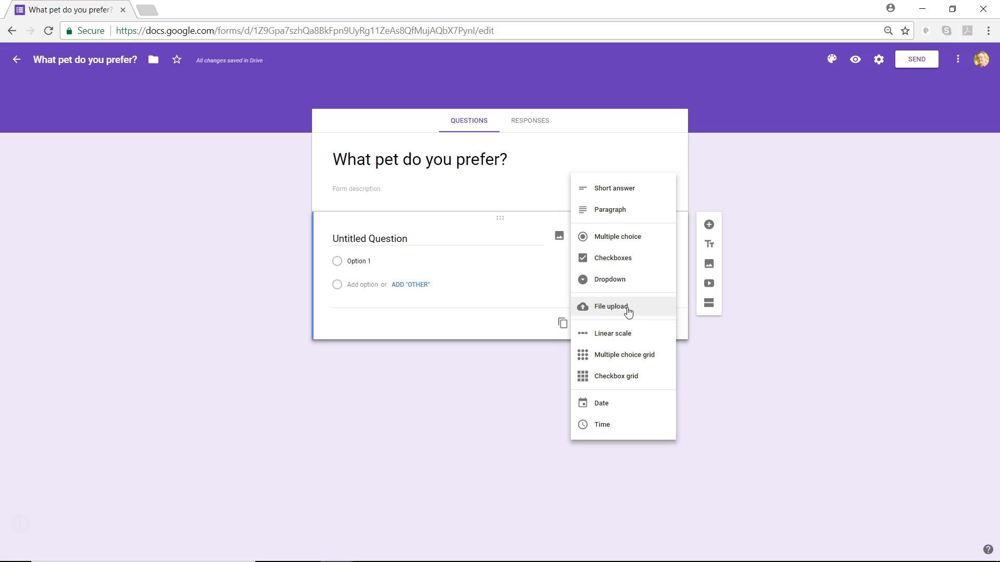
{"action": "left_click", "coordinate": [615, 336]}
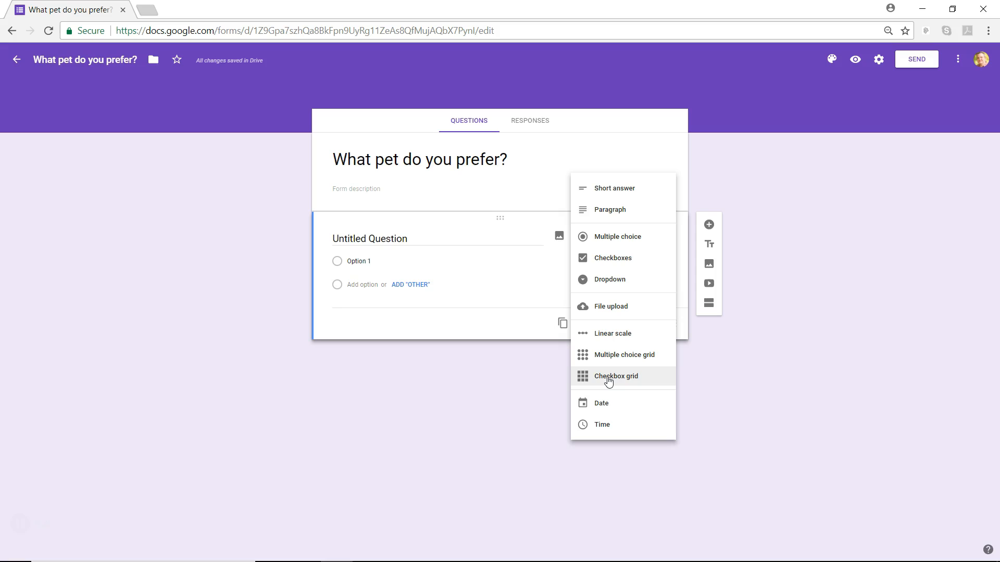
Step: Make the first question Short answer, asking for the pet's name or NONE if there is no pet
{"action": "left_click", "coordinate": [601, 194]}
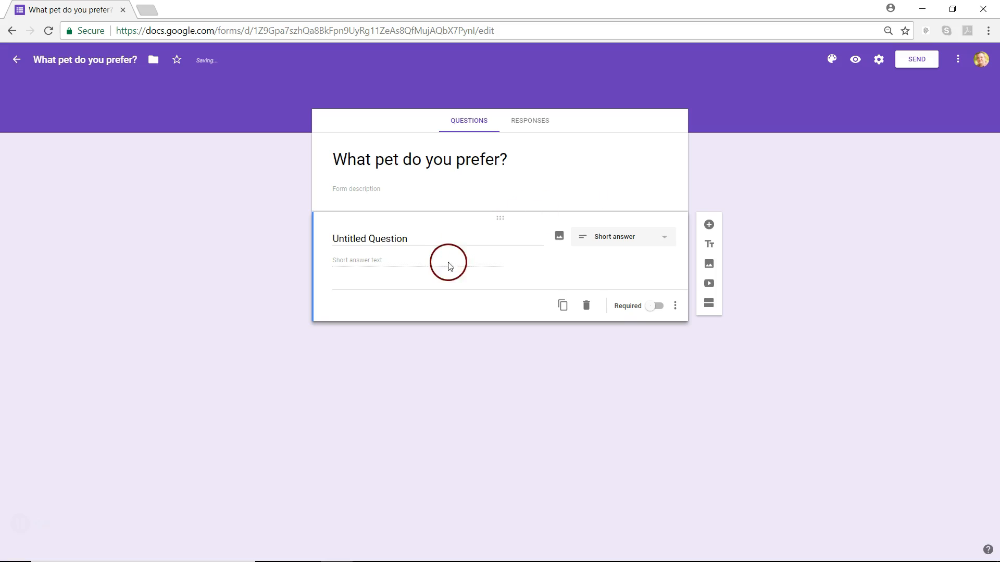
{"action": "left_click", "coordinate": [409, 239]}
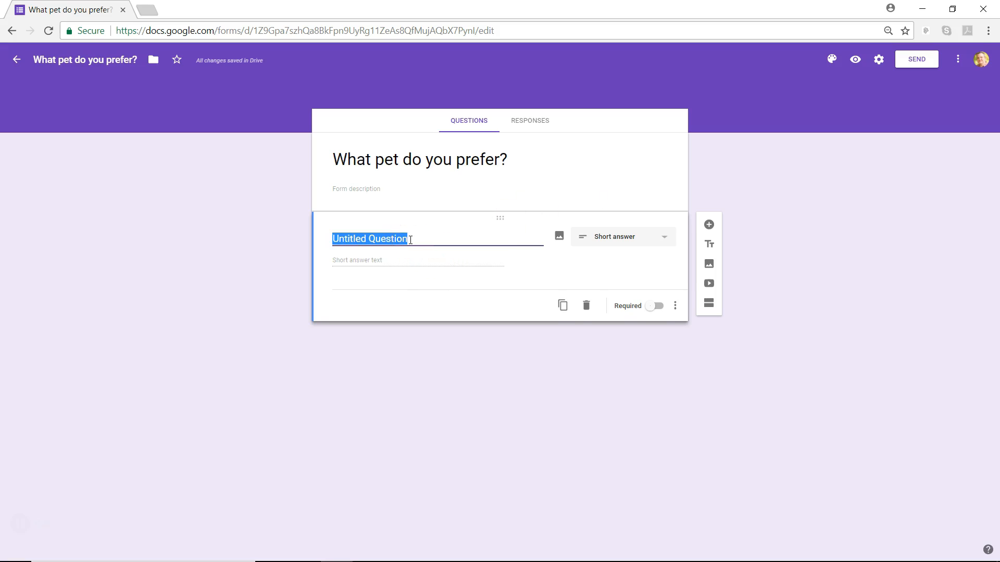
{"action": "type", "text": "If you have a pet, what is your"}
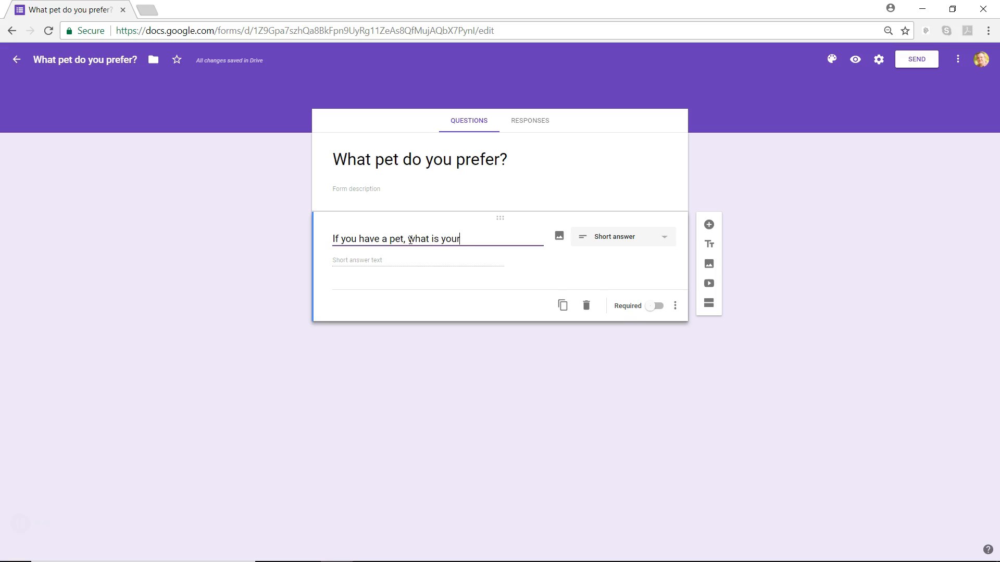
{"action": "type", "text": " pet's name? (If you"}
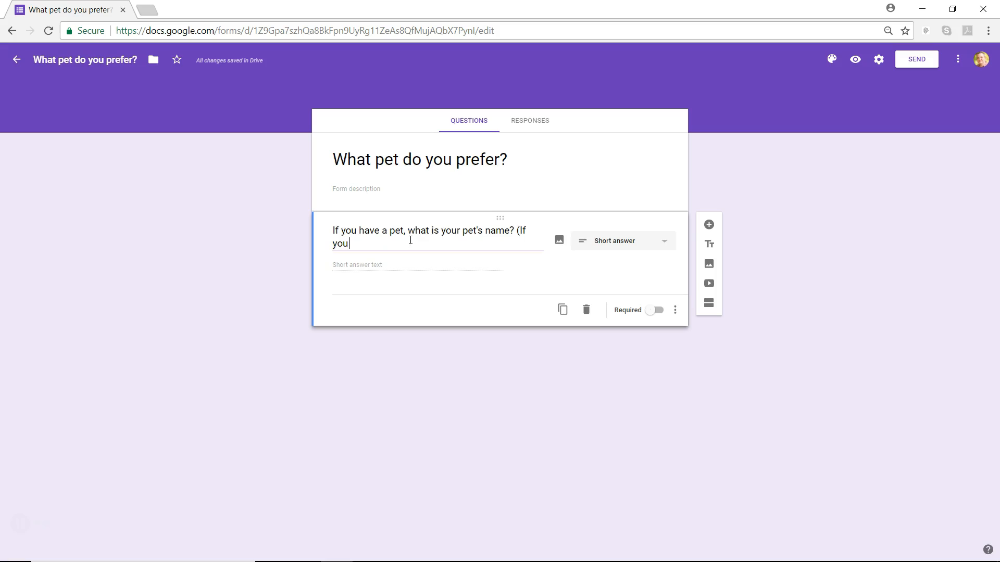
{"action": "type", "text": " do not have a pet, type NONE"}
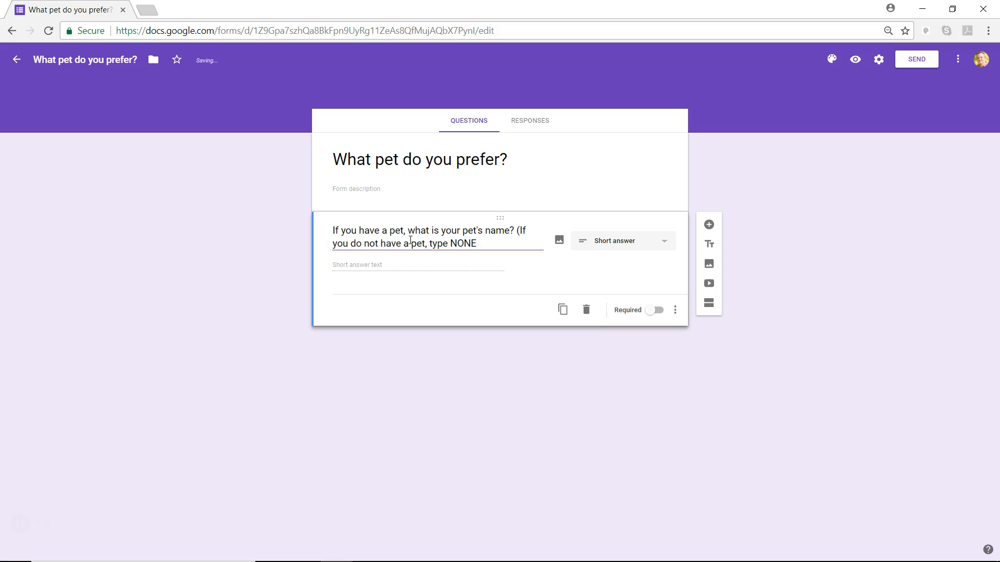
{"action": "type", "text": ".)"}
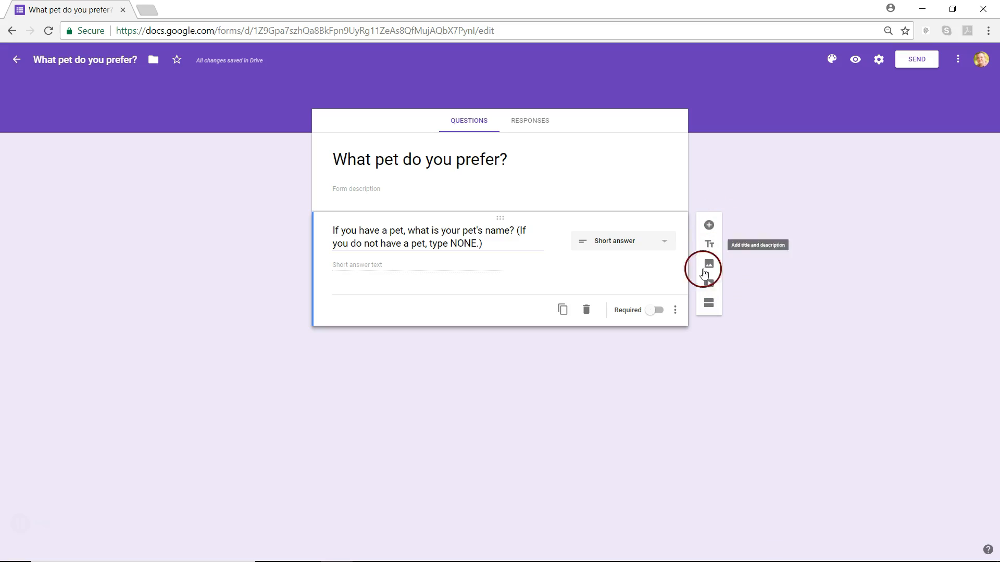
Step: Add and then delete a Section 2, then insert a blank question below the form title
{"action": "left_click", "coordinate": [710, 307]}
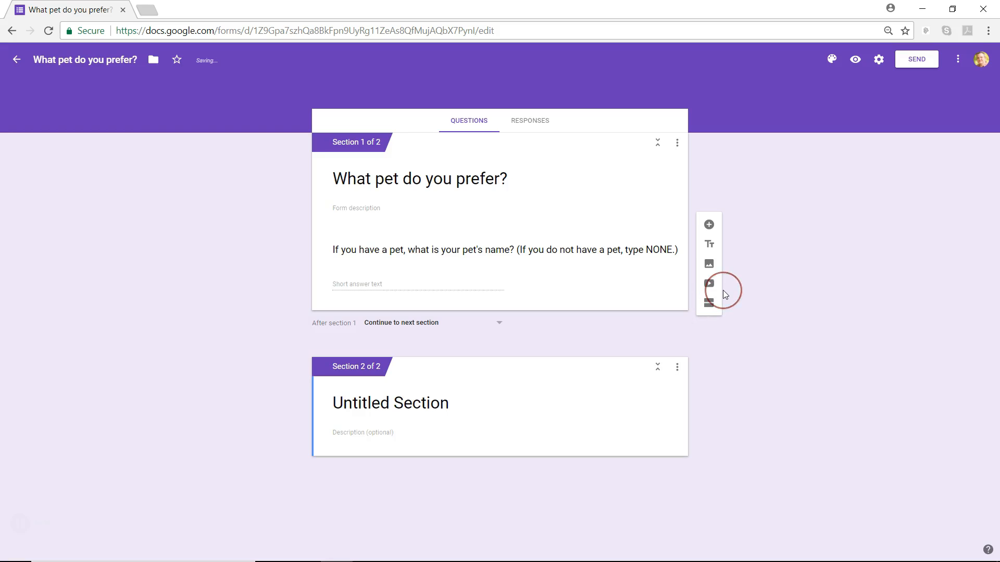
{"action": "left_click", "coordinate": [675, 371]}
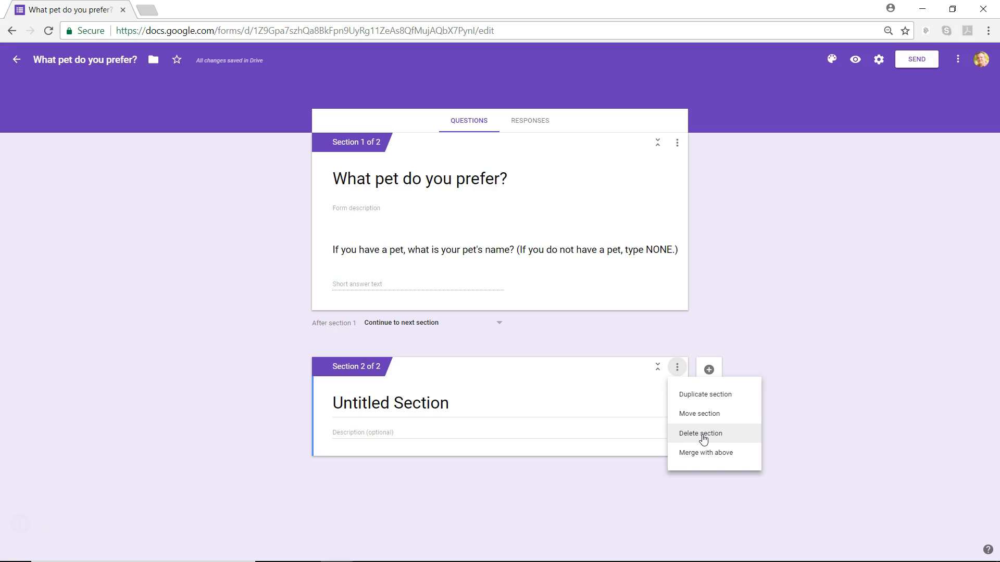
{"action": "left_click", "coordinate": [702, 451]}
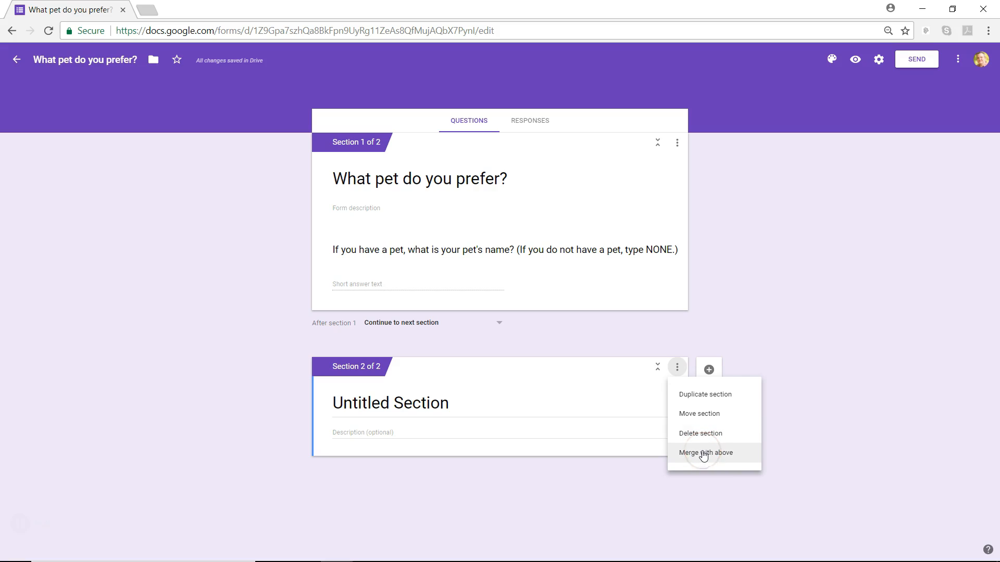
{"action": "left_click", "coordinate": [704, 436]}
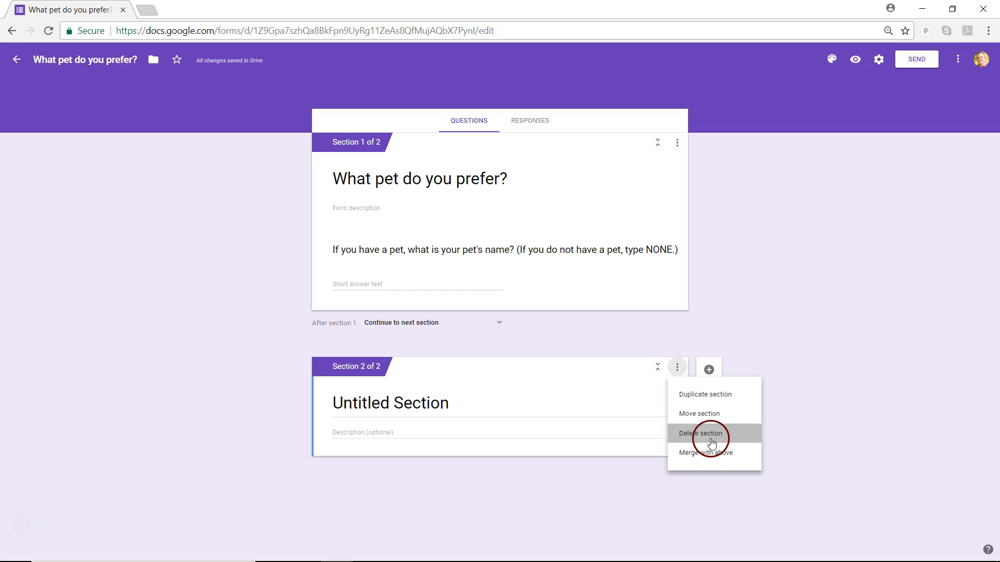
{"action": "left_click", "coordinate": [708, 437]}
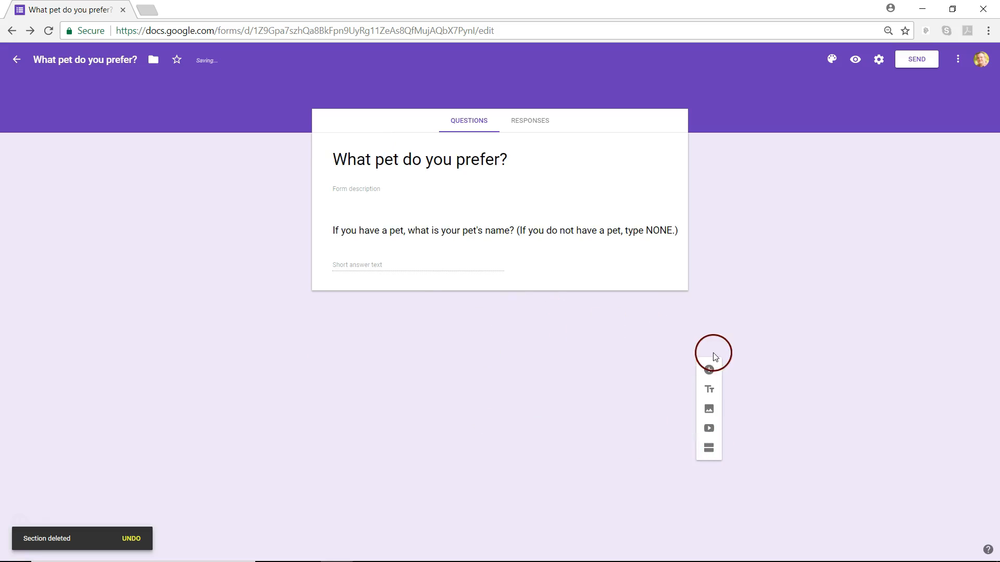
{"action": "left_click", "coordinate": [663, 186]}
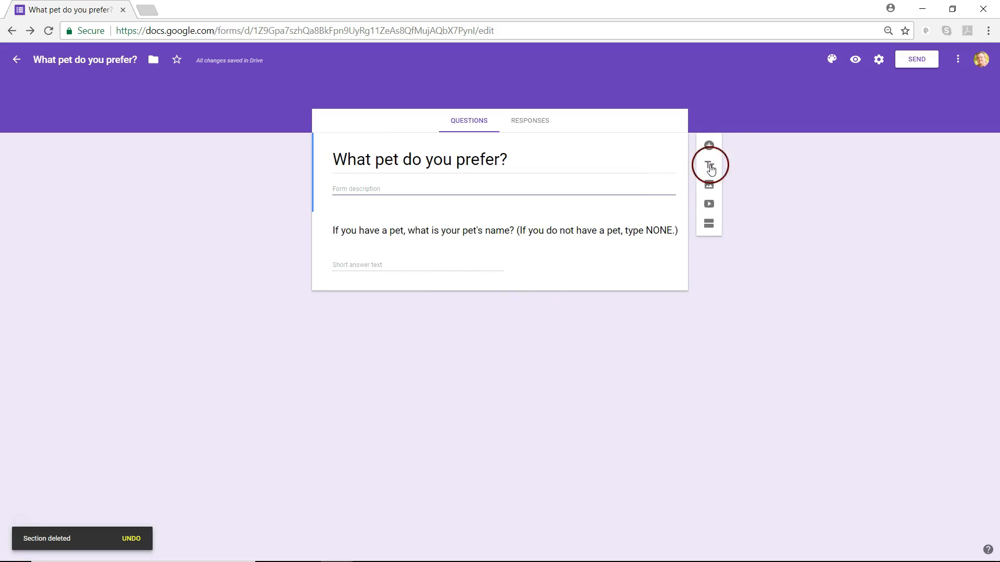
{"action": "left_click", "coordinate": [709, 145]}
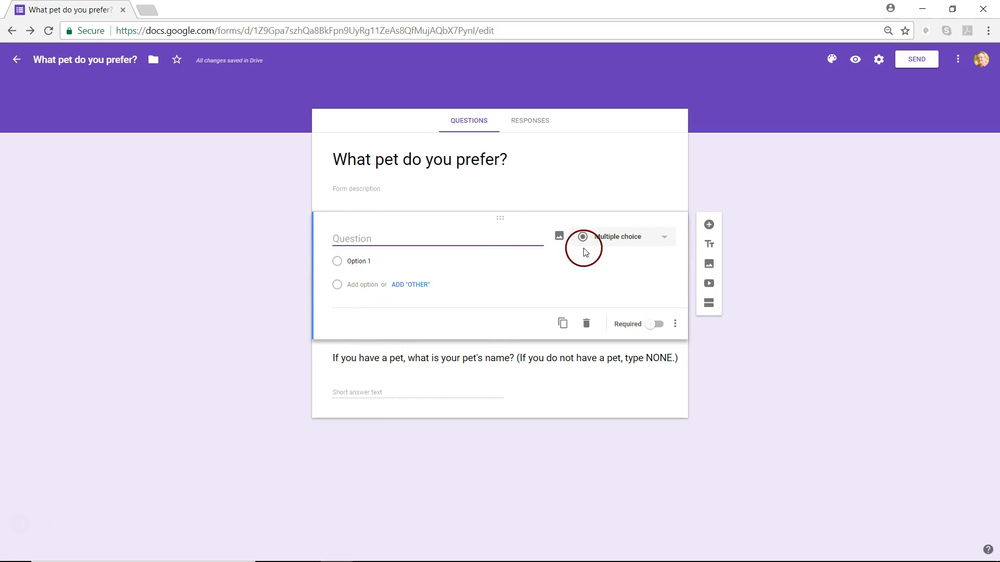
{"action": "left_click", "coordinate": [661, 238]}
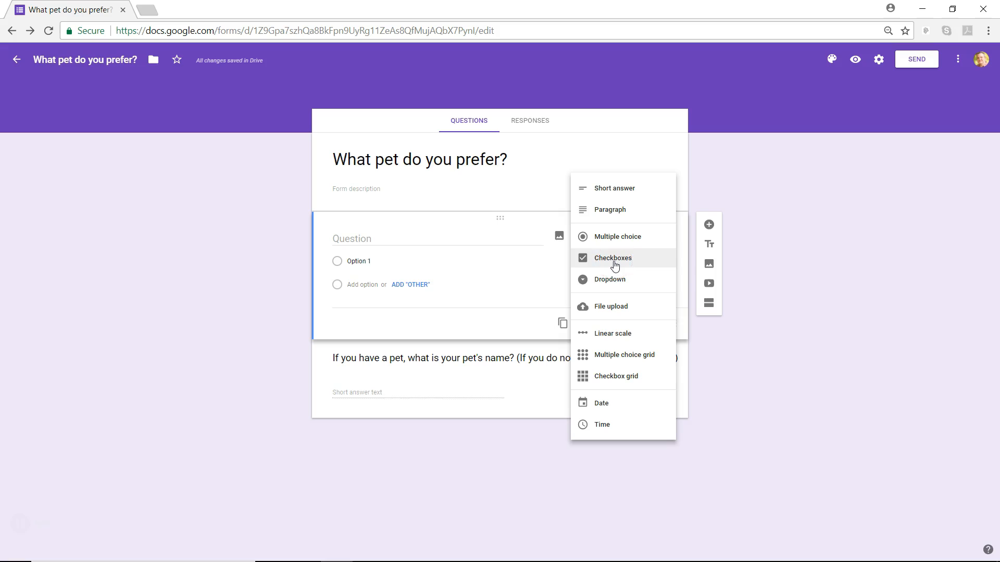
{"action": "left_click", "coordinate": [606, 238]}
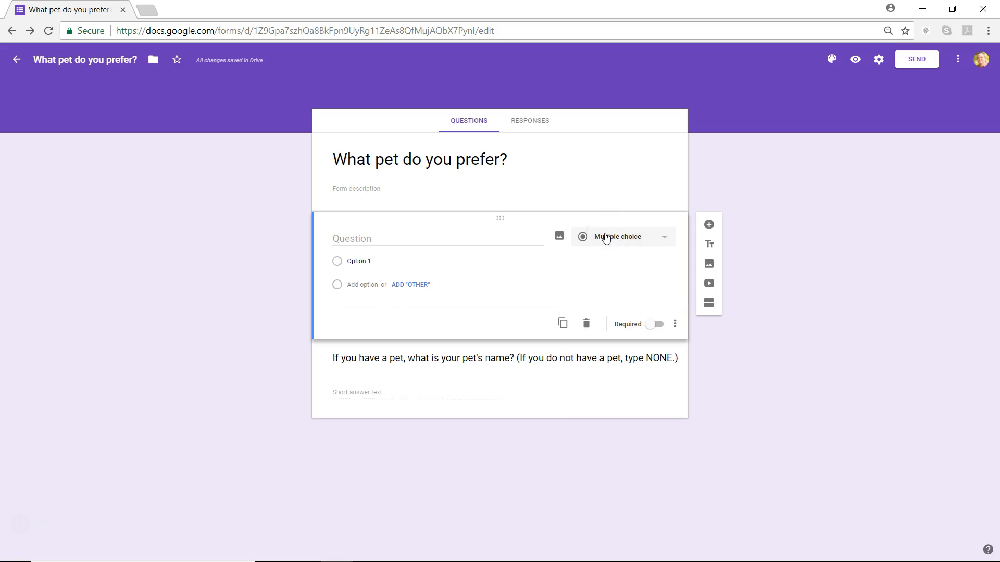
Step: Enter the question 'What kind of pet do you prefer?' with choices Cat, Dog, Guinea Pig and Mouse
{"action": "left_click", "coordinate": [350, 243]}
{"action": "type", "text": "What "}
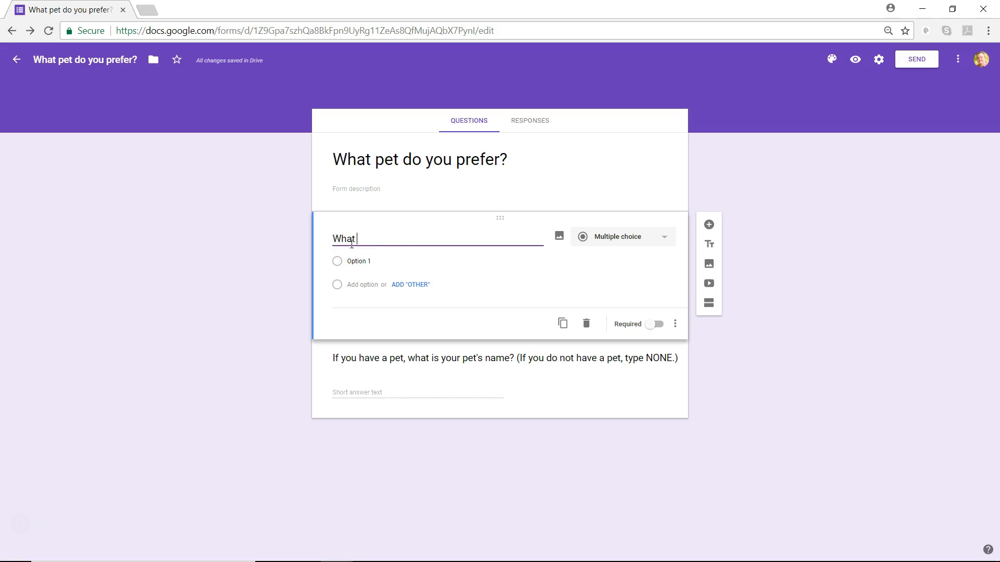
{"action": "type", "text": "kind of pet do you prefer?"}
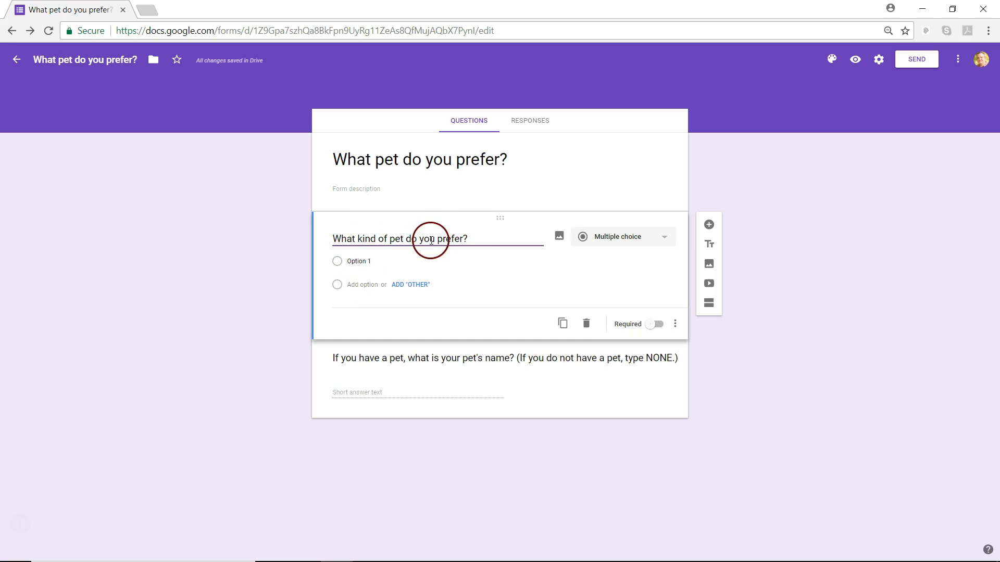
{"action": "left_click", "coordinate": [367, 261]}
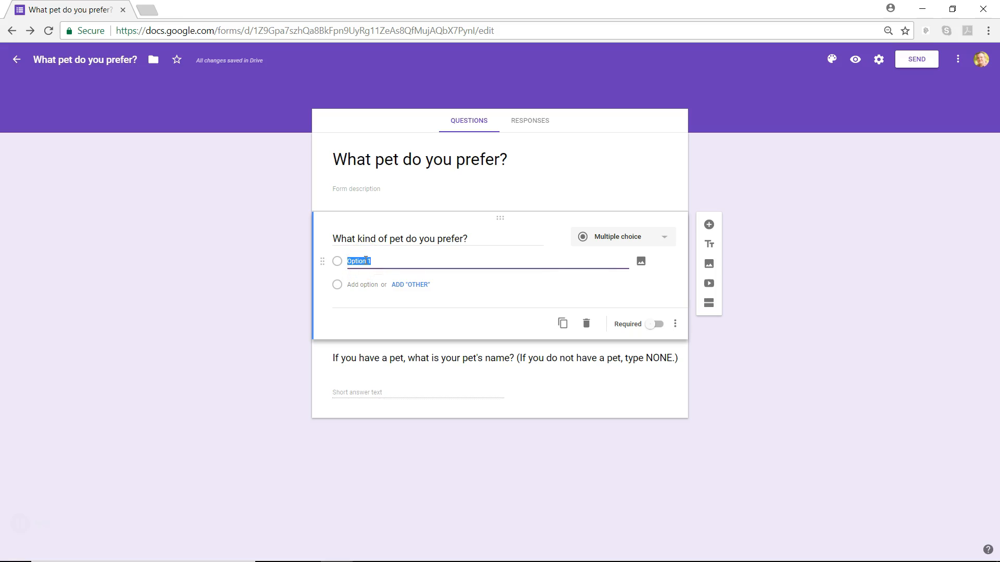
{"action": "type", "text": "Cat"}
{"action": "key", "text": "Return"}
{"action": "type", "text": "Dog"}
{"action": "key", "text": "Return"}
{"action": "type", "text": "Guinea Pig"}
{"action": "key", "text": "Return"}
{"action": "type", "text": "Mouse"}
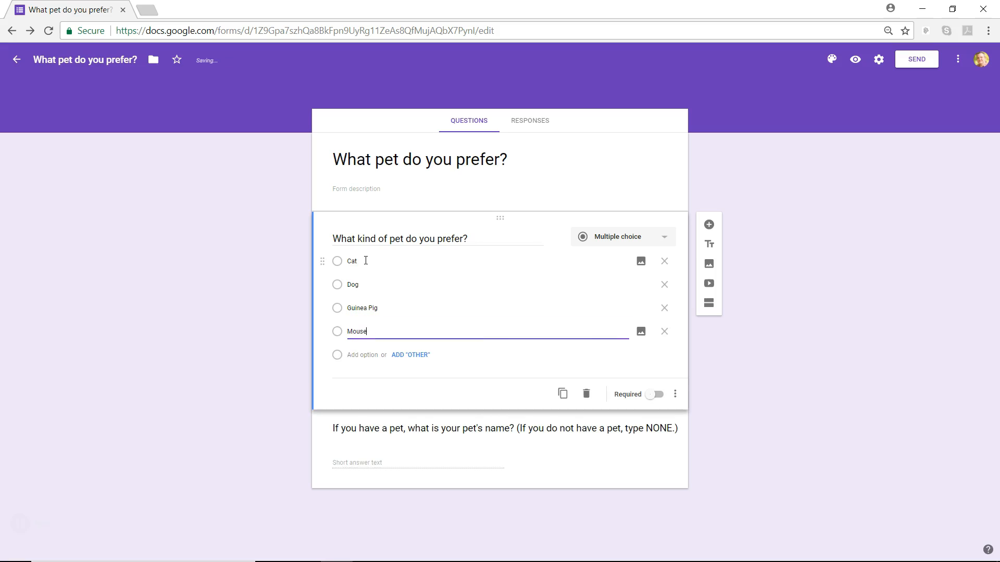
{"action": "key", "text": "Return"}
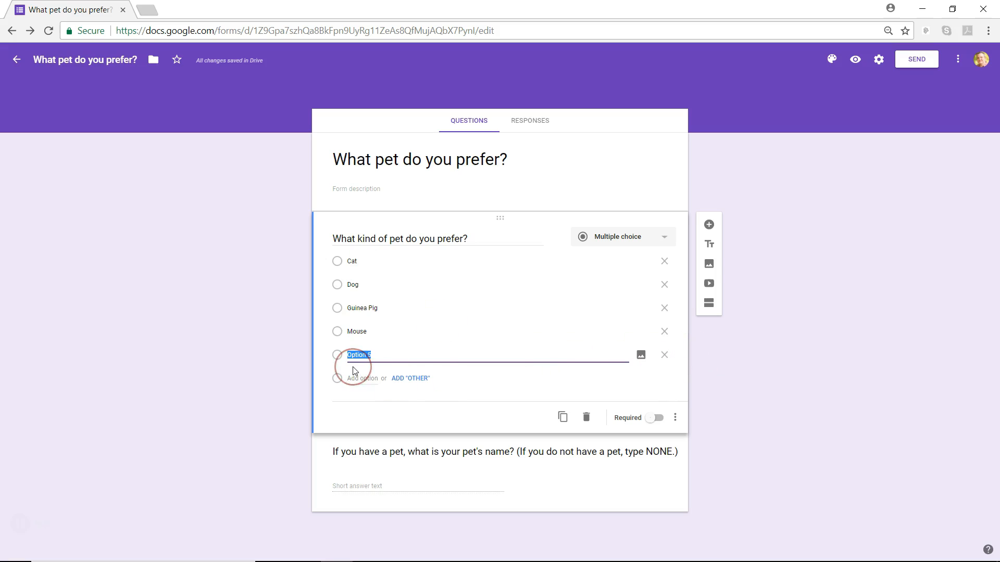
{"action": "key", "text": "BackSpace"}
Step: Remove the empty choice, add Bird above Cat, and add an Other option
{"action": "left_click", "coordinate": [665, 354]}
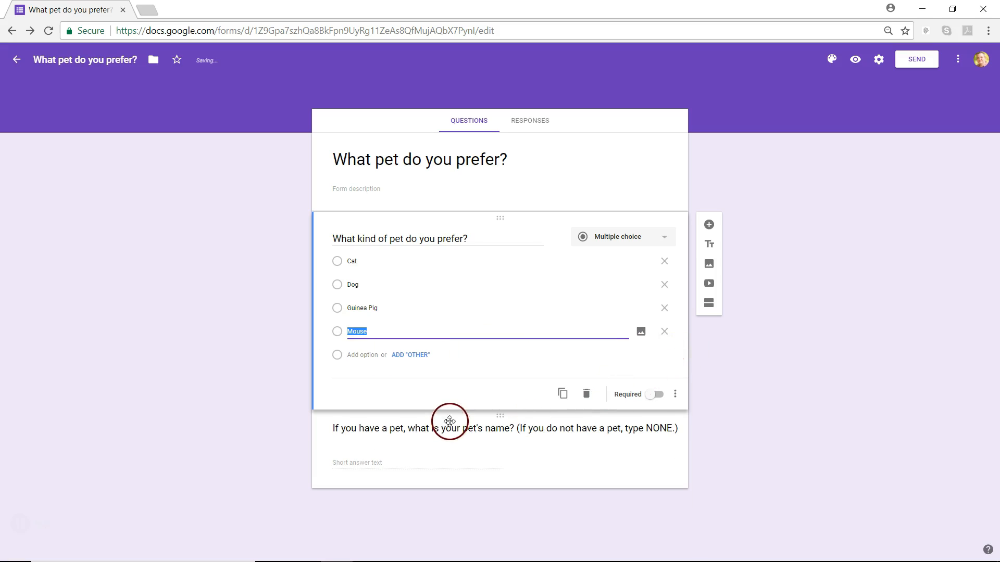
{"action": "left_click", "coordinate": [350, 262]}
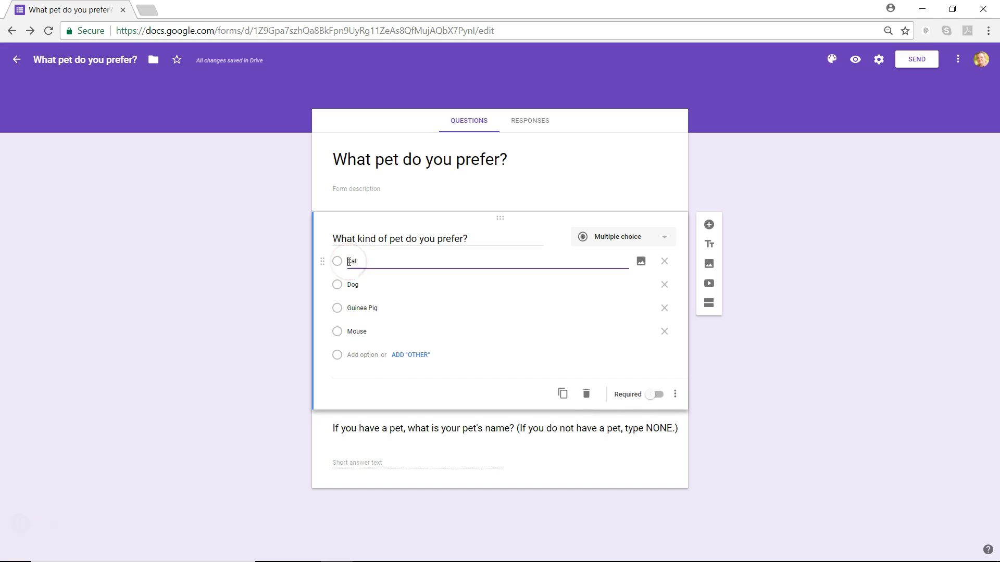
{"action": "key", "text": "Return"}
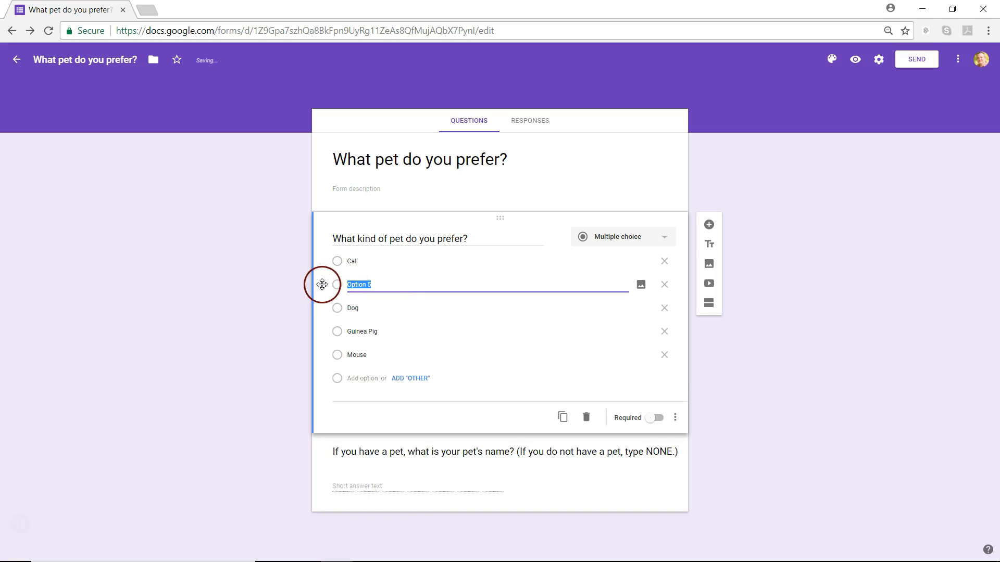
{"action": "left_click_drag", "start_coordinate": [322, 284], "coordinate": [326, 258]}
{"action": "left_click", "coordinate": [366, 262]}
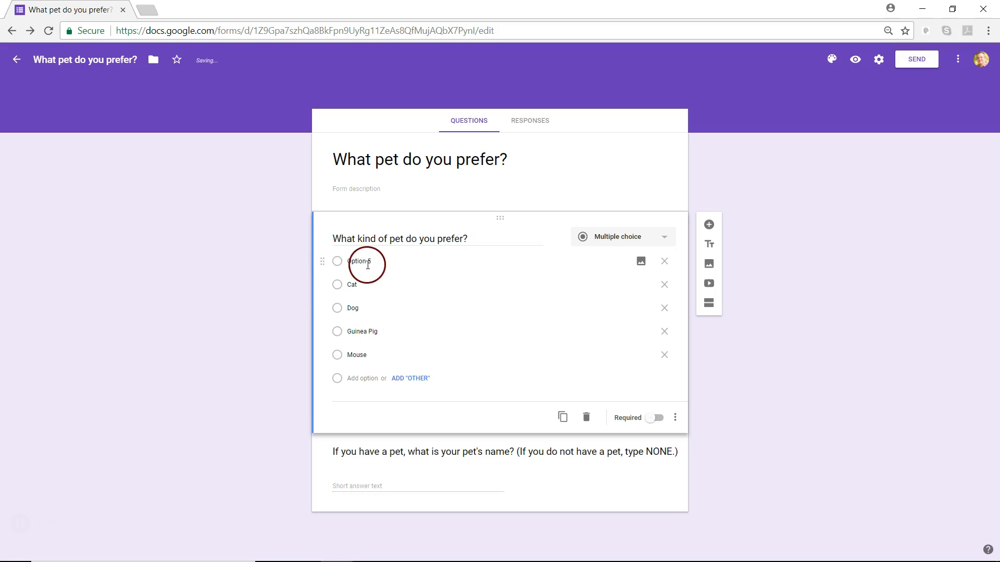
{"action": "type", "text": "Bird"}
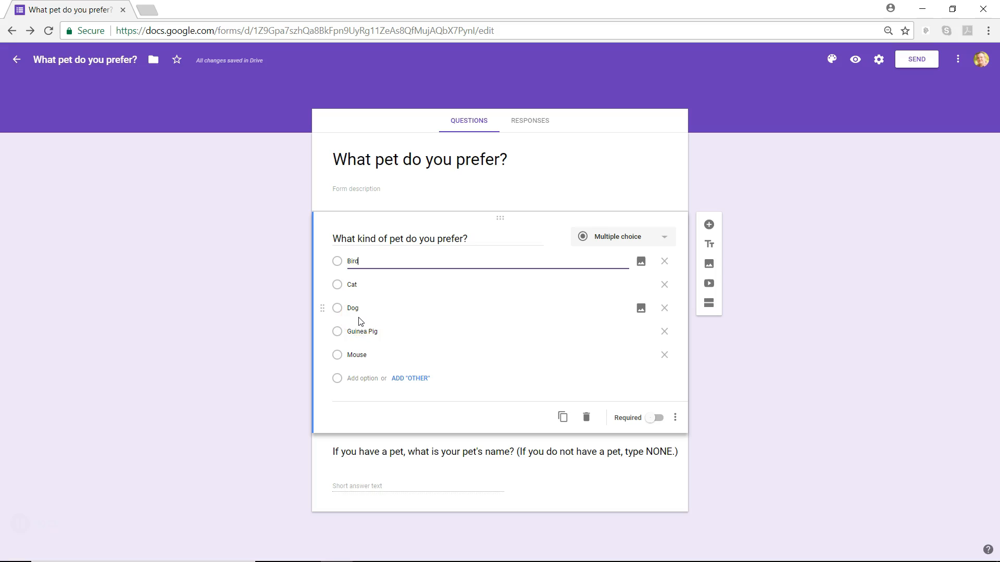
{"action": "left_click", "coordinate": [409, 381]}
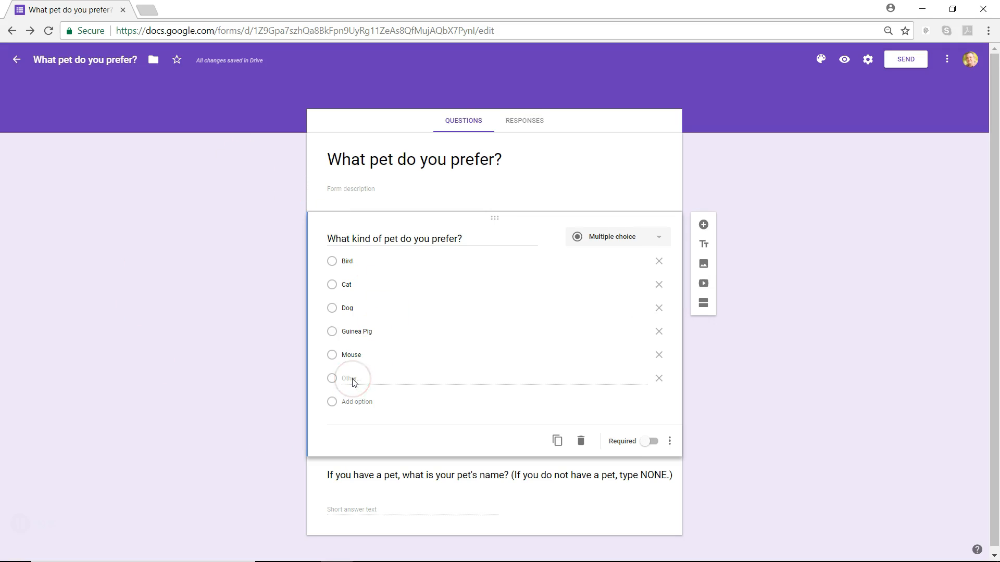
Step: Switch on Required for the pet-type question and review its extra options menu
{"action": "scroll", "coordinate": [350, 381], "scroll_direction": "down", "scroll_amount": 1}
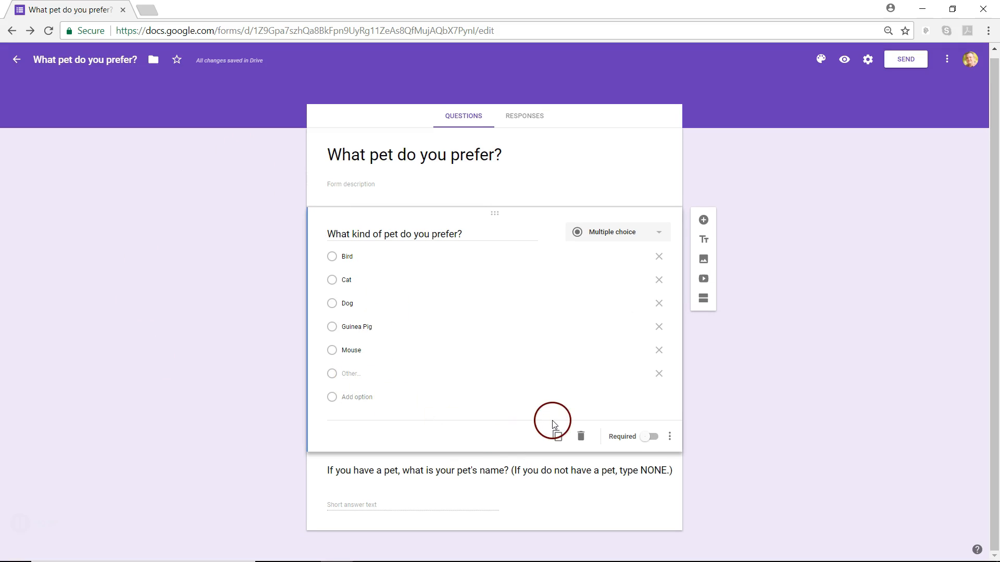
{"action": "left_click", "coordinate": [651, 438]}
{"action": "left_click", "coordinate": [671, 436]}
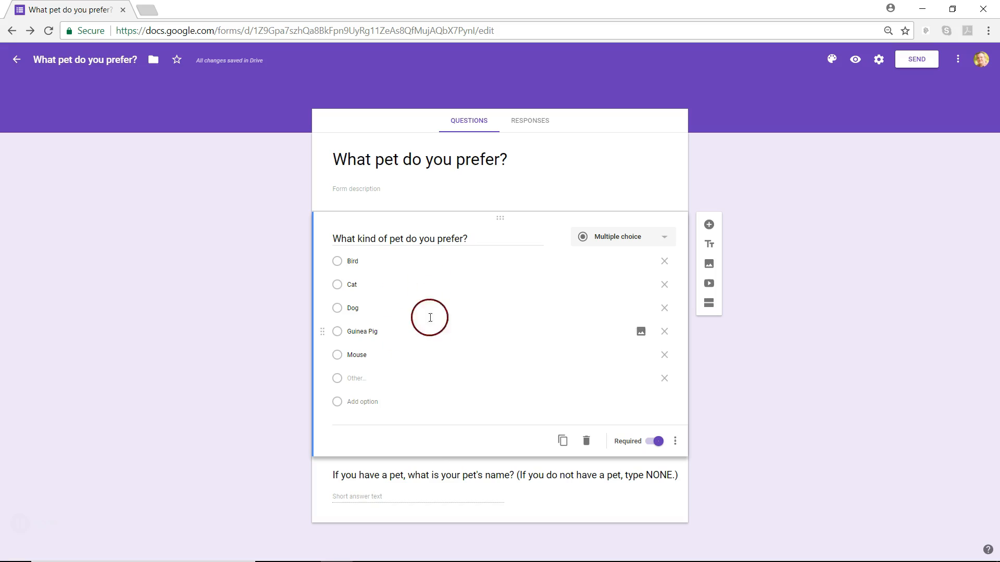
Step: Move the pet's-name question above the pet-type question, then add a blank question after the pet-type question
{"action": "left_click", "coordinate": [421, 465]}
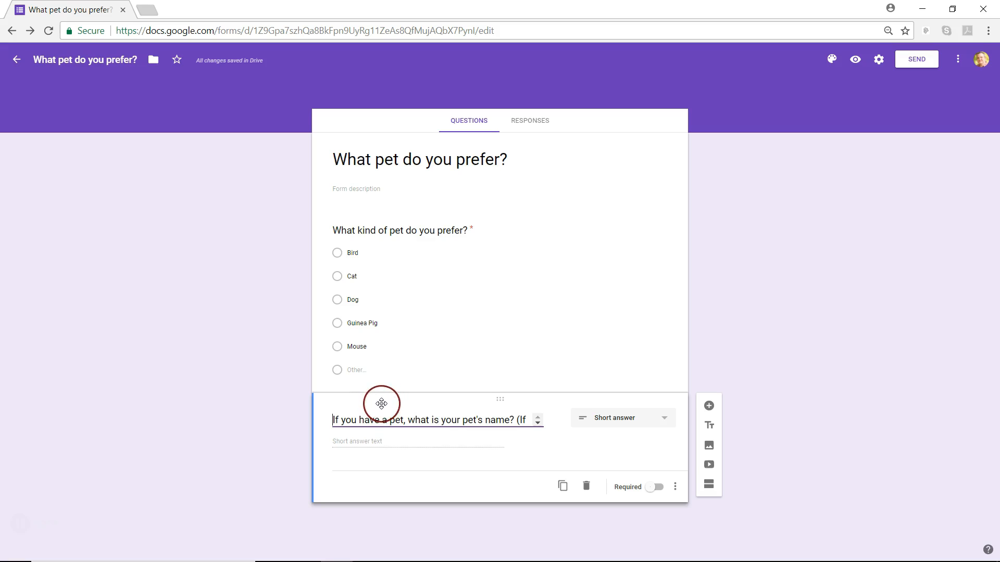
{"action": "left_click_drag", "start_coordinate": [381, 403], "coordinate": [389, 186]}
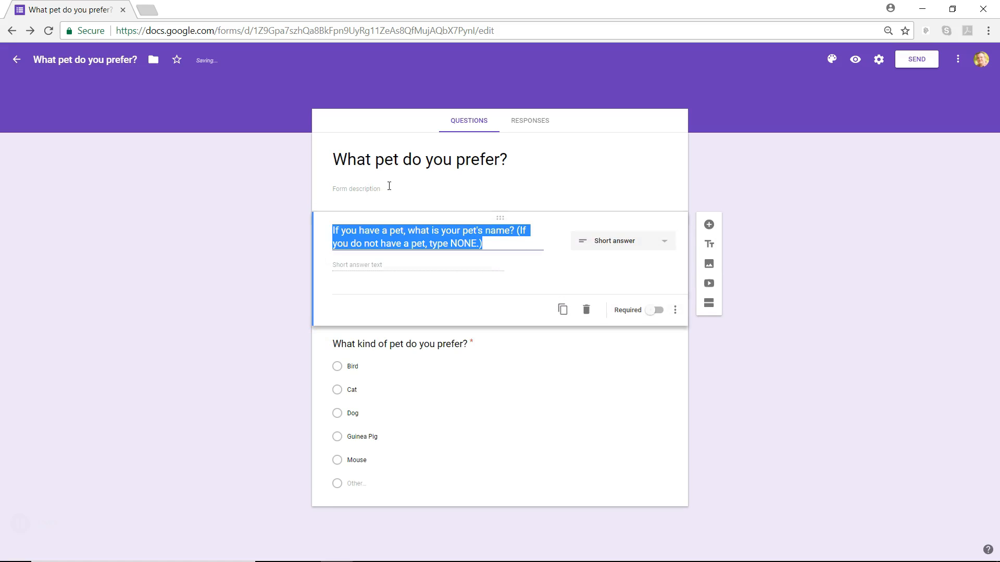
{"action": "left_click", "coordinate": [459, 243]}
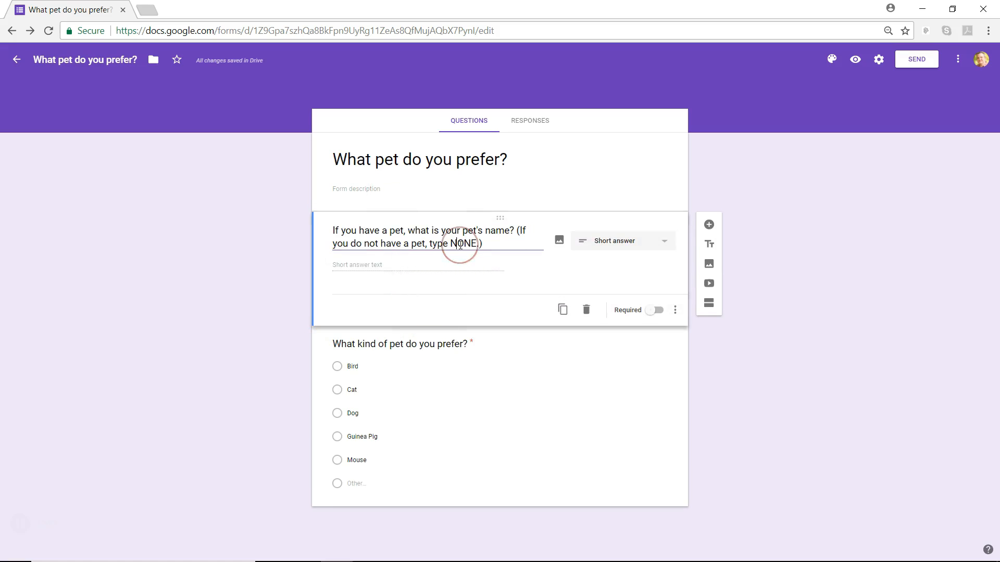
{"action": "left_click", "coordinate": [603, 438]}
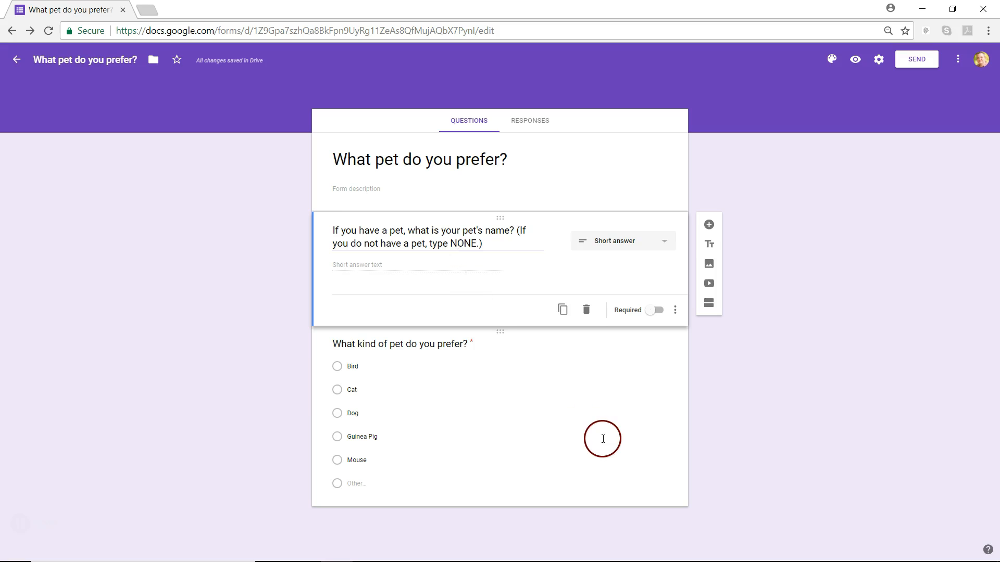
{"action": "left_click", "coordinate": [602, 492]}
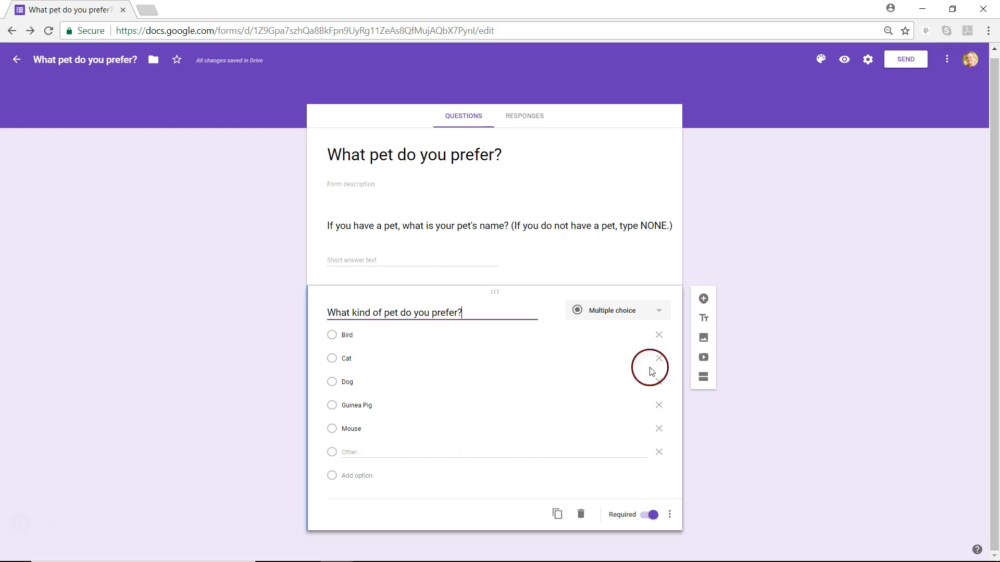
{"action": "left_click", "coordinate": [705, 301]}
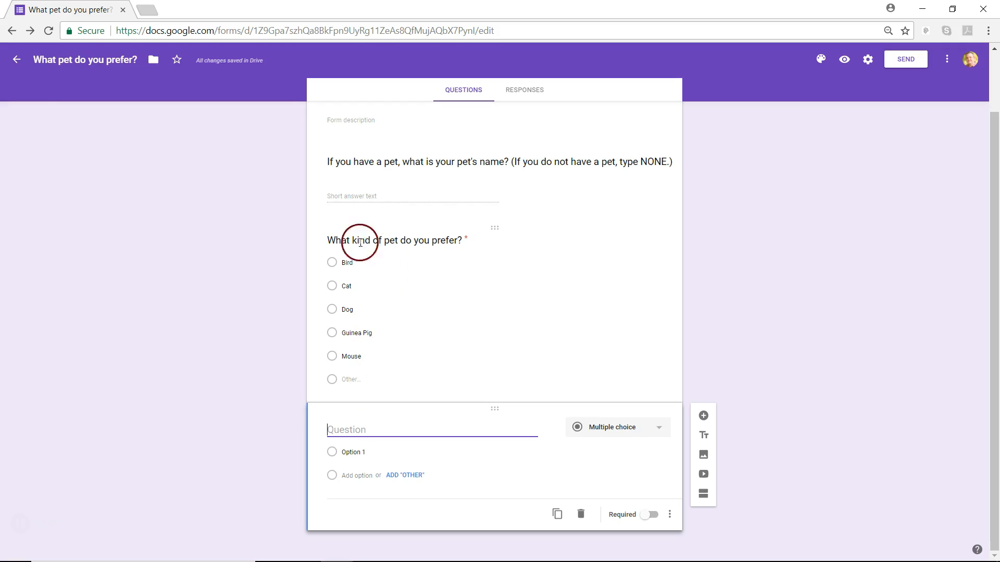
Step: Enter 'If you currently have a pet, what kind of pet is it' as the new last question's title
{"action": "left_click", "coordinate": [329, 245]}
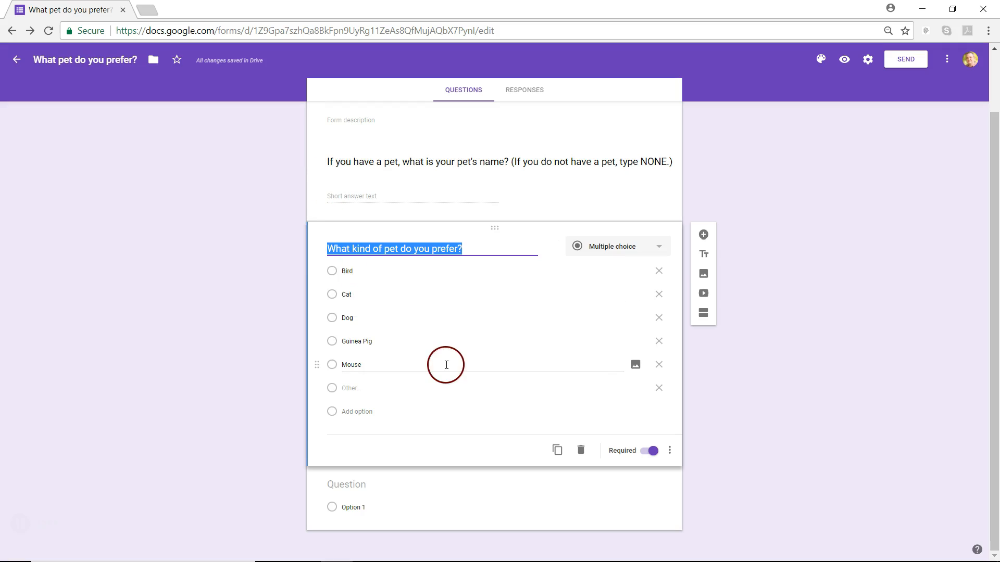
{"action": "left_click", "coordinate": [351, 486]}
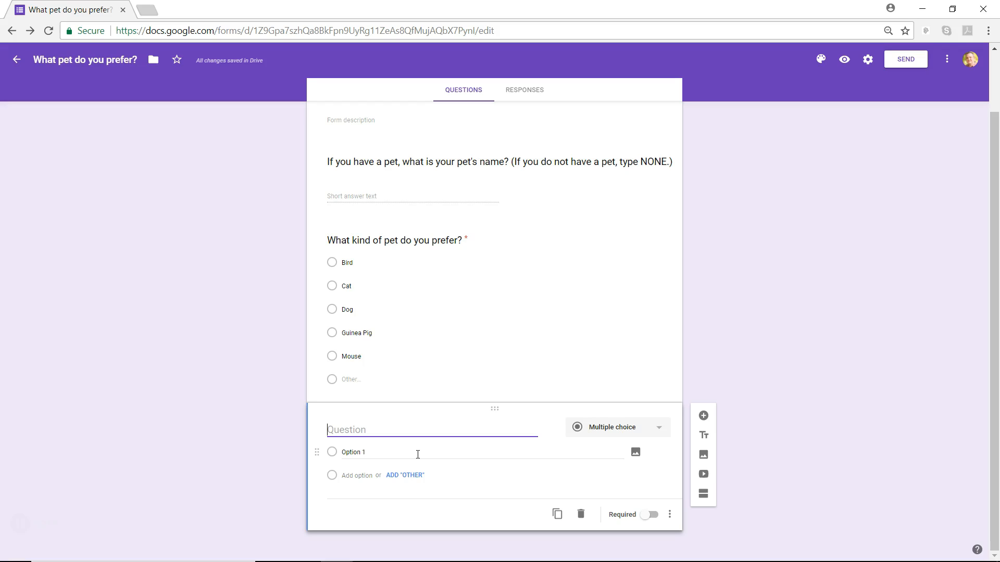
{"action": "type", "text": "If you currently have a pet, what kind of pet is it?"}
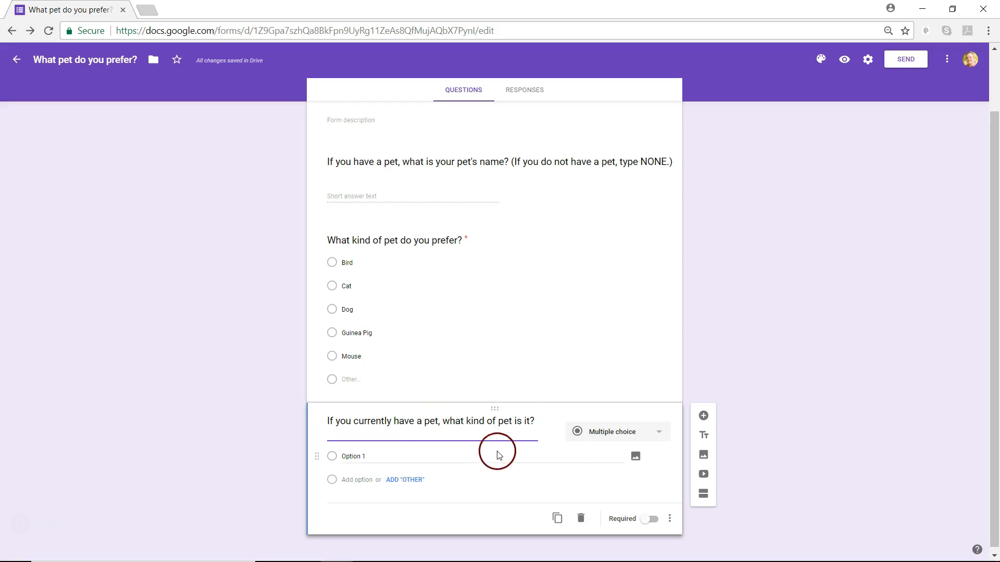
Step: Make the question Checkboxes and retitle it 'If you currently have pets, what kinds of pets are they? (Please select all that apply'
{"action": "left_click", "coordinate": [625, 436]}
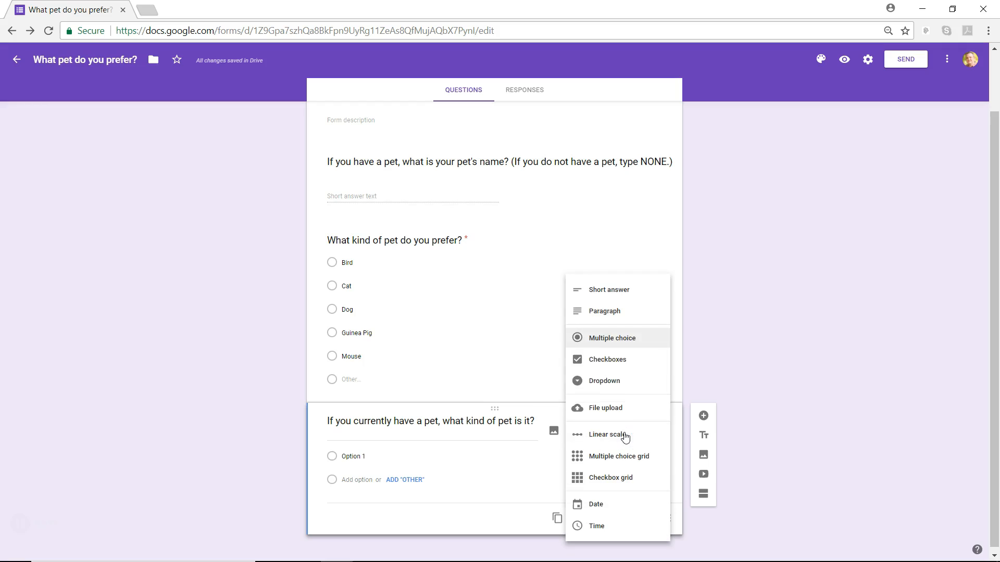
{"action": "left_click", "coordinate": [620, 363]}
{"action": "left_click", "coordinate": [415, 424]}
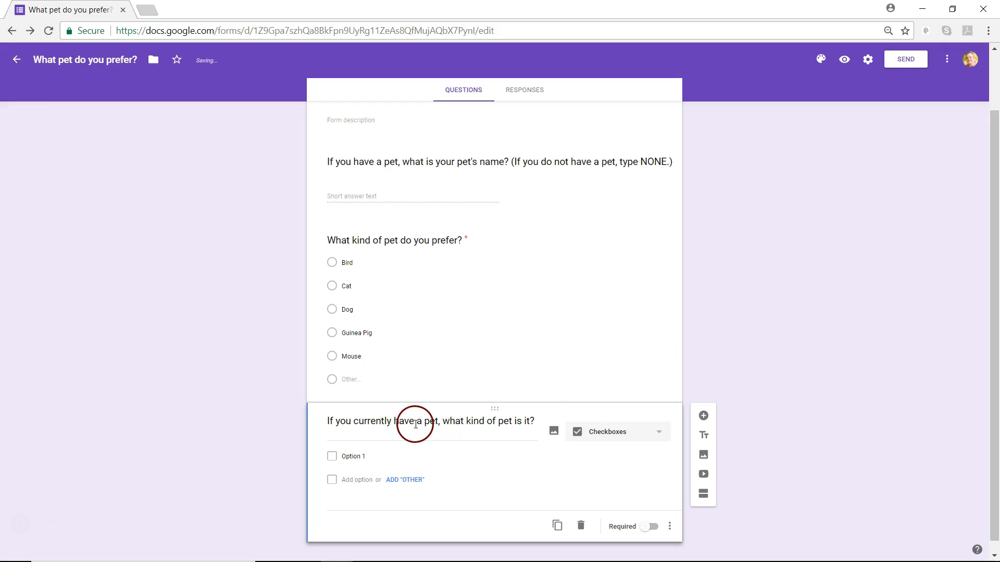
{"action": "left_click", "coordinate": [424, 423]}
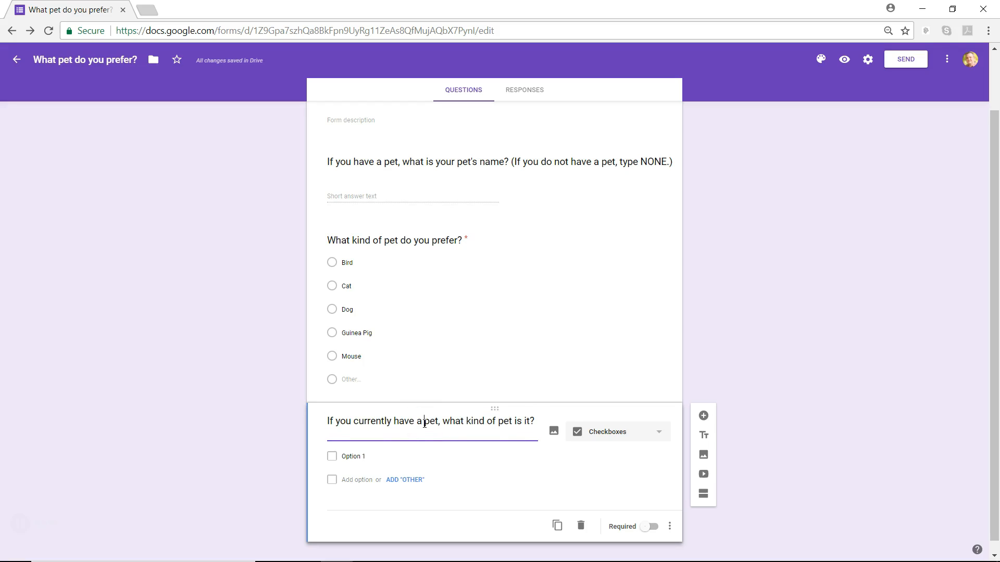
{"action": "key", "text": "BackSpace"}
{"action": "key", "text": "BackSpace"}
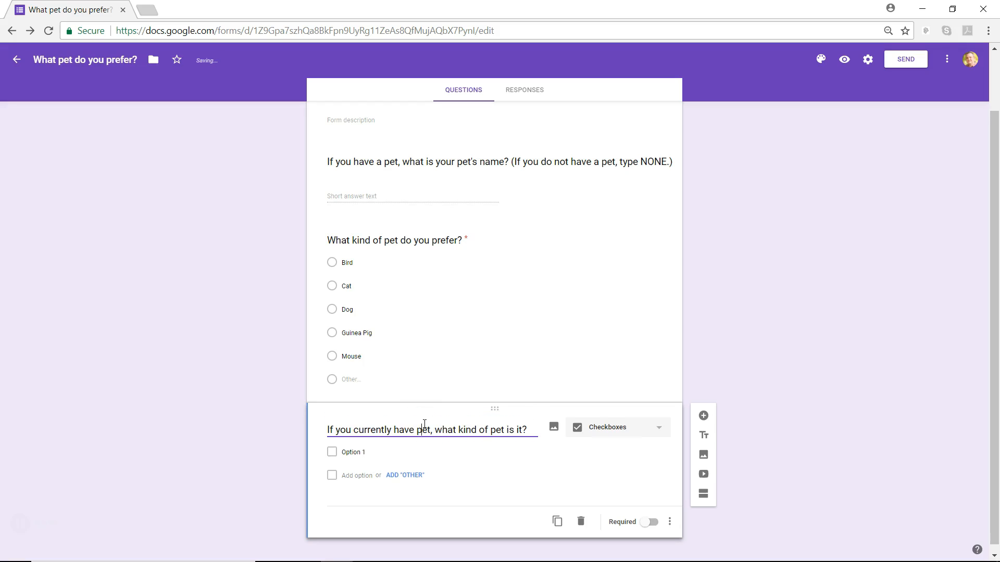
{"action": "type", "text": "s"}
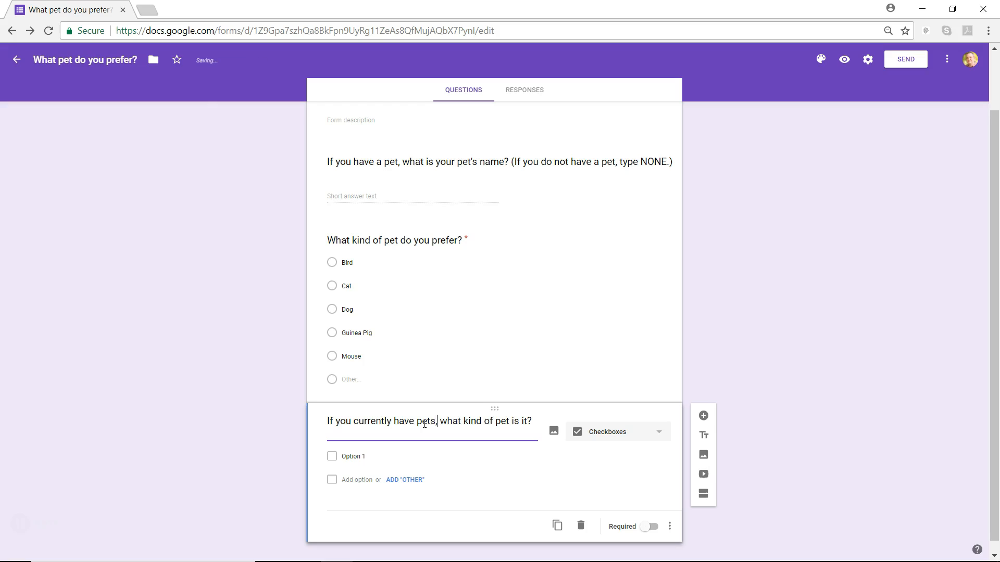
{"action": "type", "text": "s"}
{"action": "type", "text": "s"}
{"action": "key", "text": "BackSpace"}
{"action": "key", "text": "BackSpace"}
{"action": "key", "text": "BackSpace"}
{"action": "key", "text": "BackSpace"}
{"action": "key", "text": "BackSpace"}
{"action": "type", "text": "are they"}
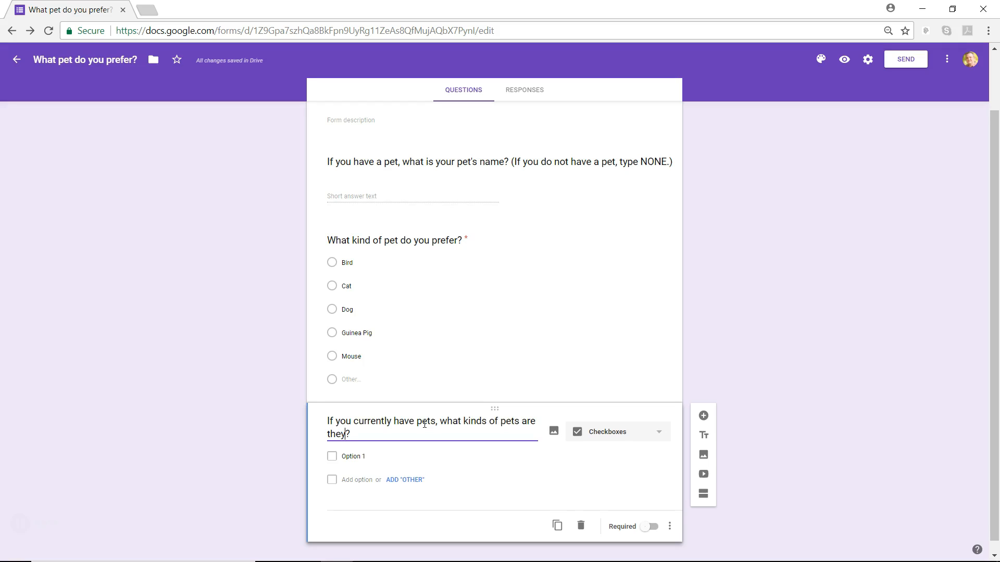
{"action": "left_click", "coordinate": [360, 458]}
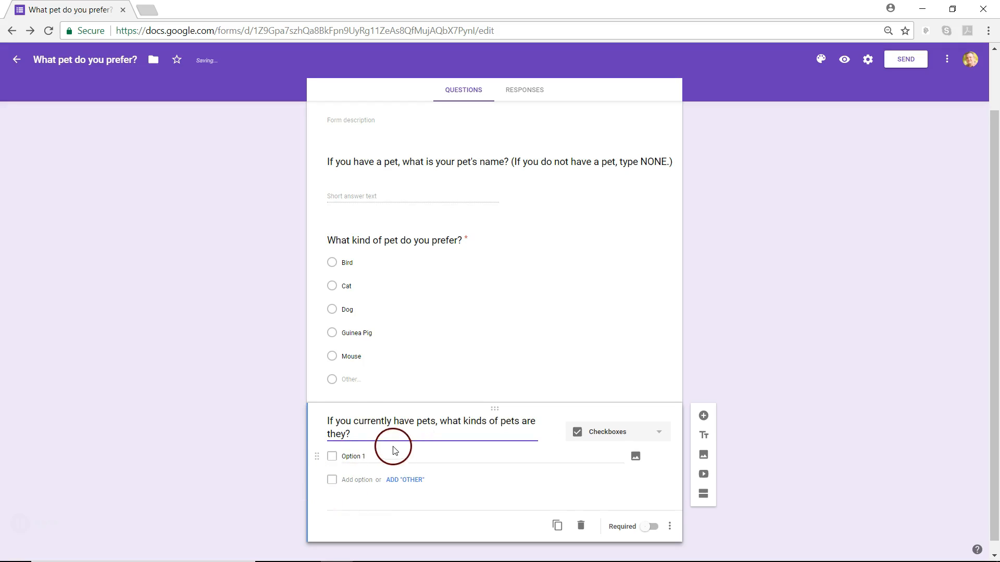
{"action": "left_click", "coordinate": [365, 434]}
{"action": "type", "text": "(Please select all that apply)"}
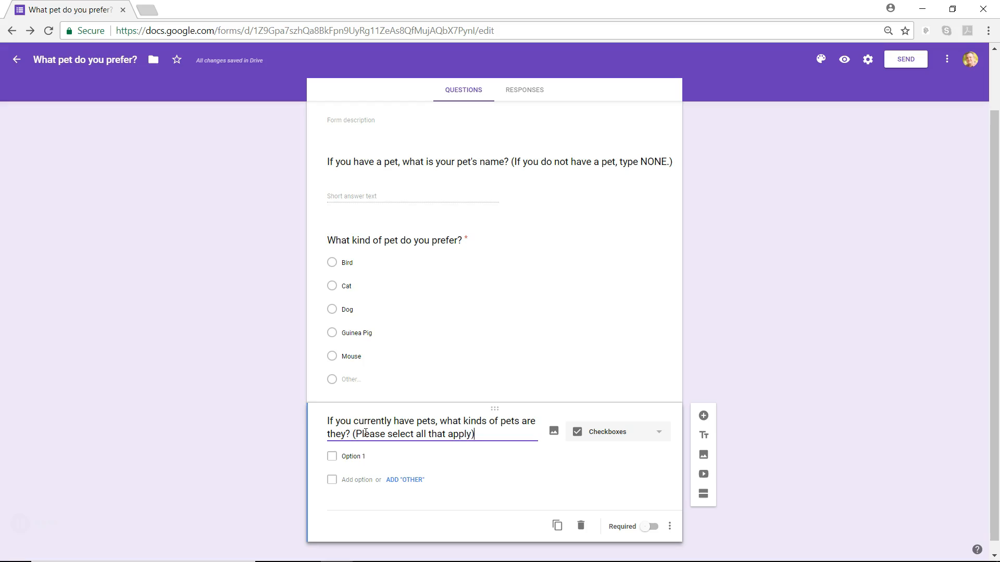
{"action": "key", "text": "BackSpace"}
Step: End the title with '.)' and add options Bird, Cat, Dog, Guinea Pig and Mouse
{"action": "type", "text": ".)"}
{"action": "left_click", "coordinate": [349, 456]}
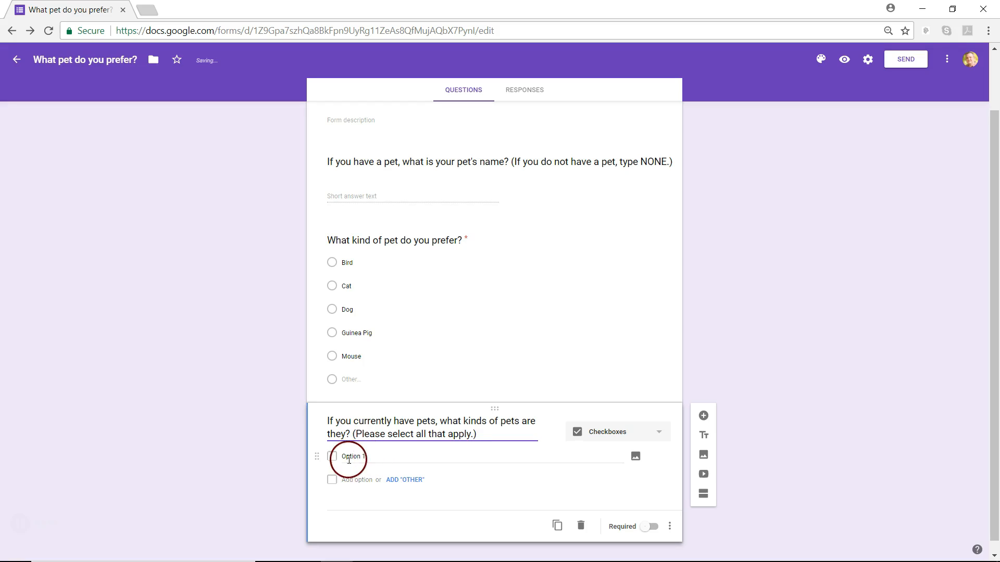
{"action": "type", "text": "Bird"}
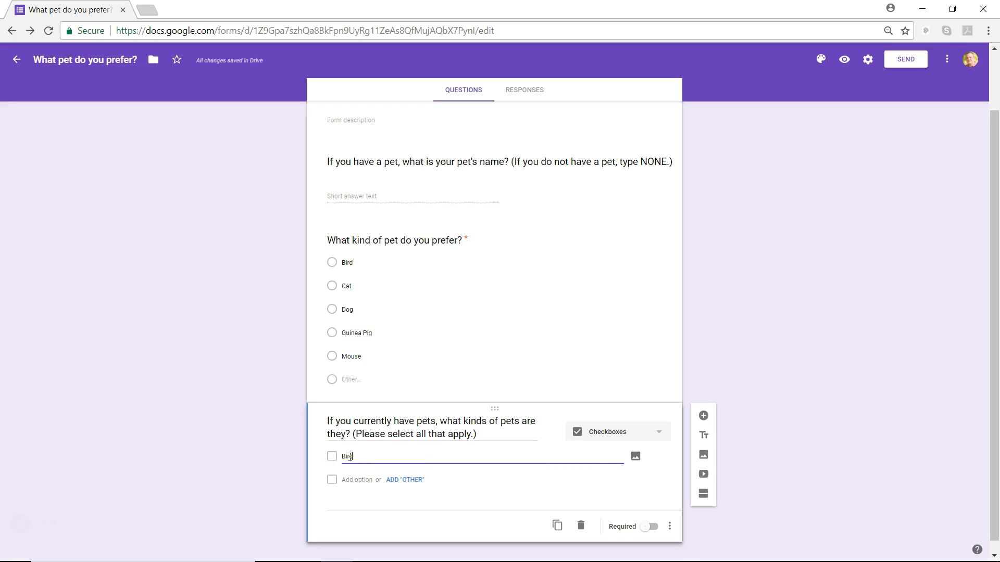
{"action": "key", "text": "Return"}
{"action": "type", "text": "Cat"}
{"action": "key", "text": "Return"}
{"action": "type", "text": "Dog"}
{"action": "key", "text": "Return"}
{"action": "type", "text": "Guin"}
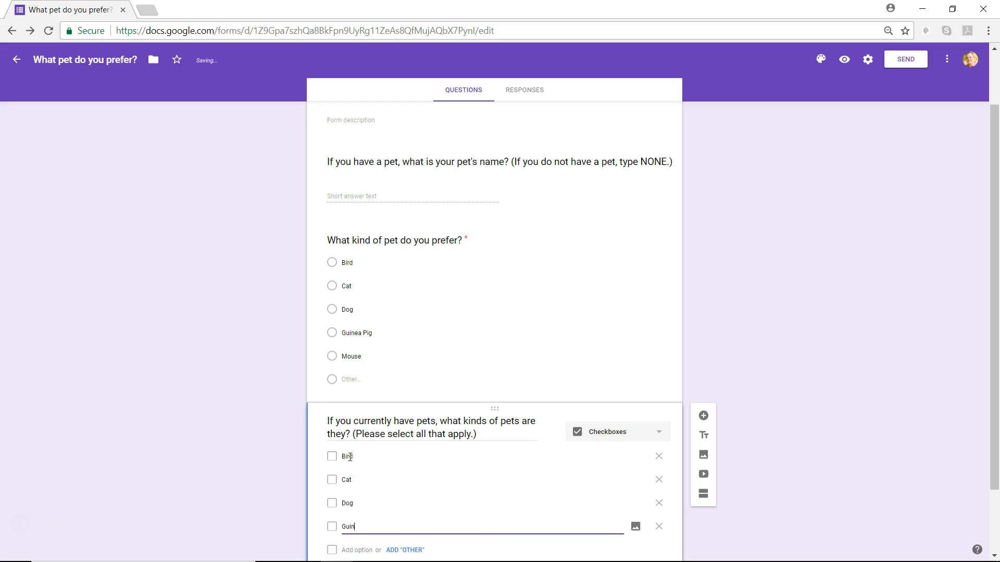
{"action": "type", "text": "ea Pig"}
{"action": "key", "text": "Return"}
{"action": "type", "text": "M"}
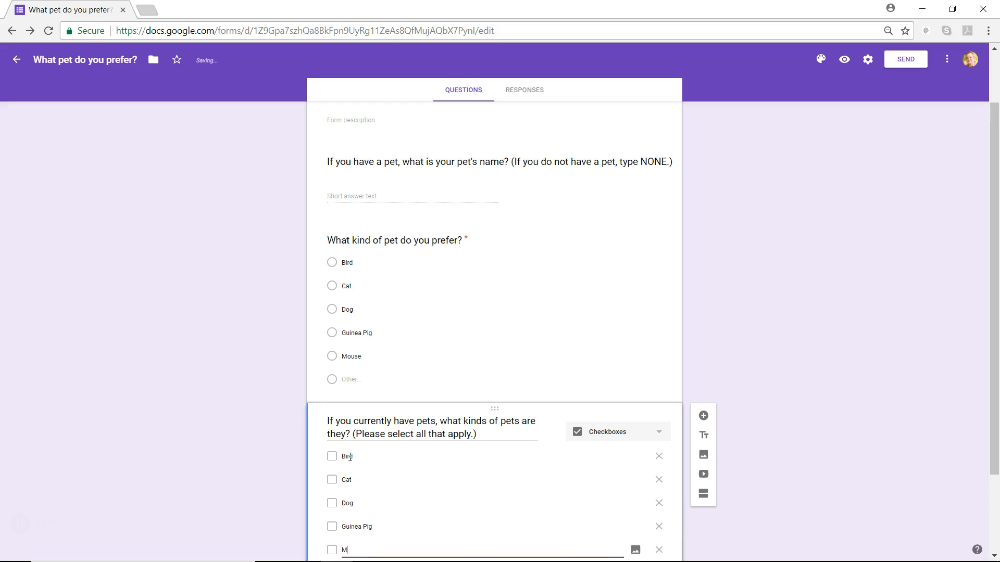
{"action": "type", "text": "ouse"}
Step: Add an 'Other' choice to the checkbox question's options
{"action": "scroll", "coordinate": [349, 458], "scroll_direction": "down", "scroll_amount": 2}
{"action": "left_click", "coordinate": [404, 468]}
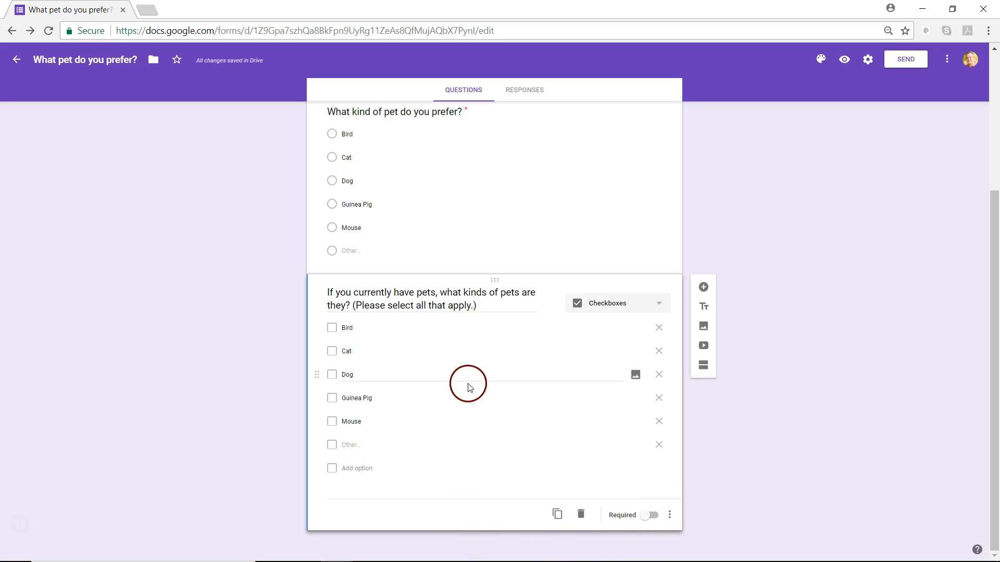
{"action": "scroll", "coordinate": [469, 388], "scroll_direction": "up", "scroll_amount": 4}
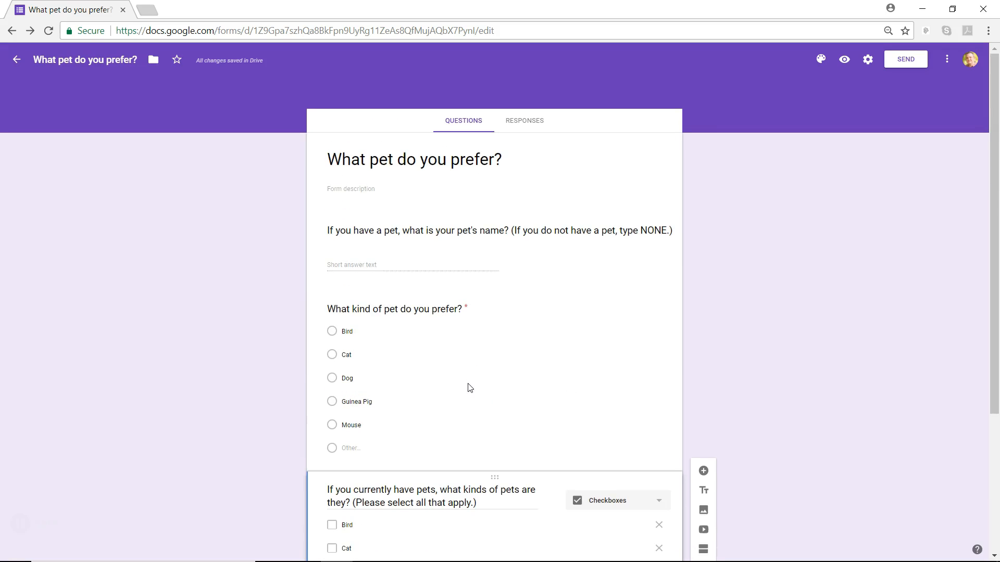
{"action": "scroll", "coordinate": [469, 388], "scroll_direction": "down", "scroll_amount": 4}
{"action": "scroll", "coordinate": [469, 388], "scroll_direction": "up", "scroll_amount": 4}
{"action": "scroll", "coordinate": [468, 384], "scroll_direction": "down", "scroll_amount": 3}
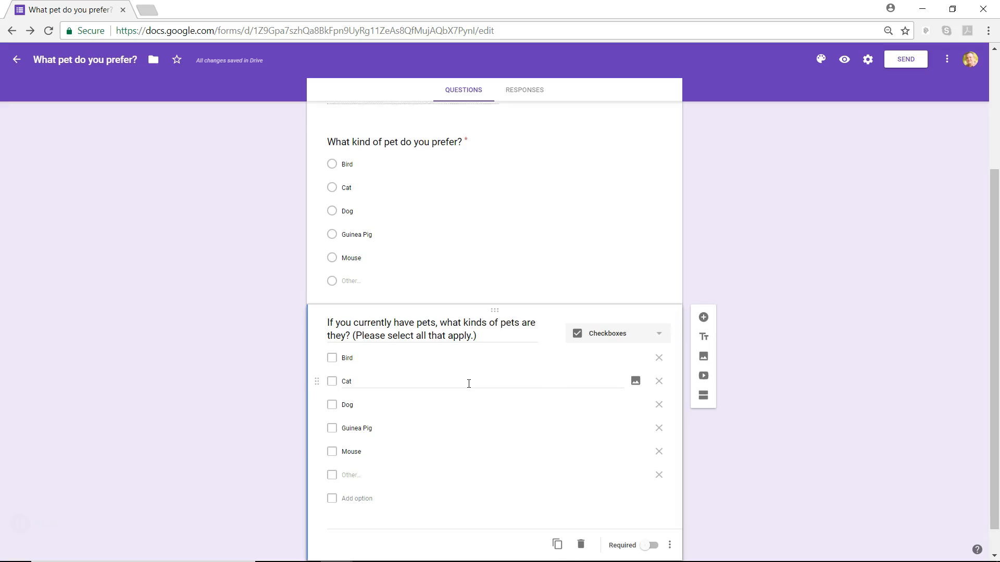
{"action": "scroll", "coordinate": [468, 384], "scroll_direction": "up", "scroll_amount": 3}
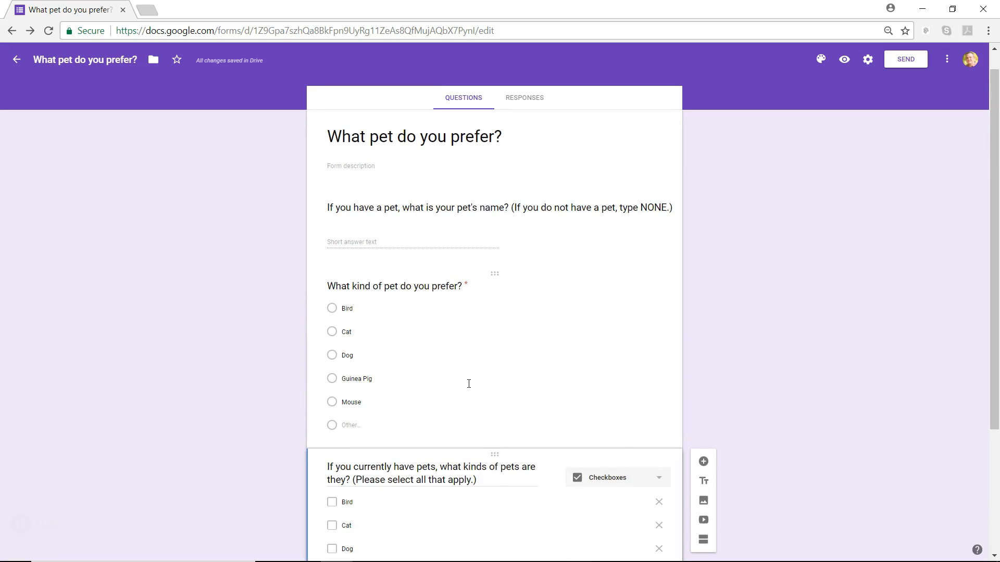
{"action": "scroll", "coordinate": [469, 383], "scroll_direction": "down", "scroll_amount": 3}
{"action": "scroll", "coordinate": [469, 387], "scroll_direction": "up", "scroll_amount": 2}
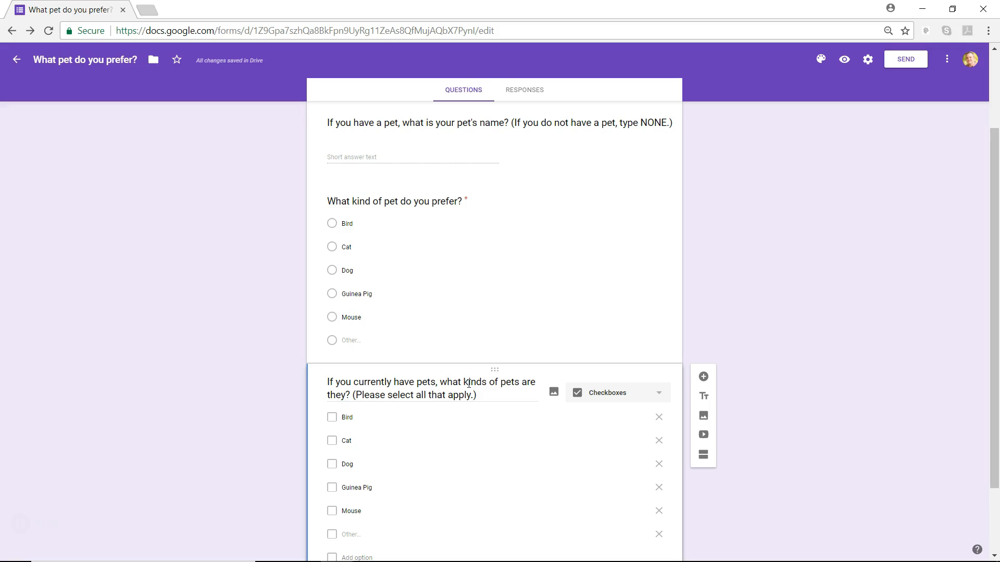
Step: On the Responses page, keep the form accepting responses and bring up the response destination choices
{"action": "left_click", "coordinate": [537, 96]}
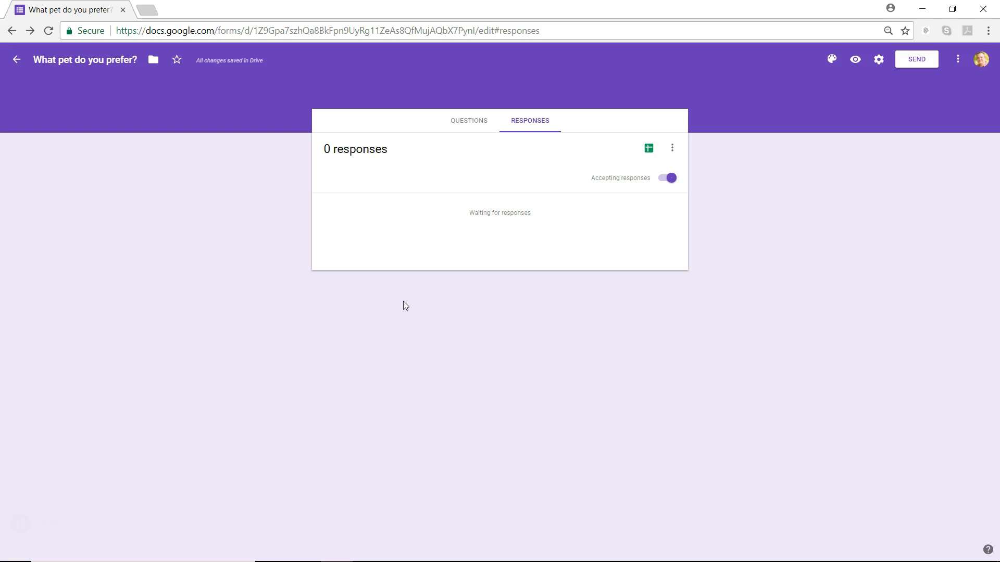
{"action": "left_click", "coordinate": [669, 179]}
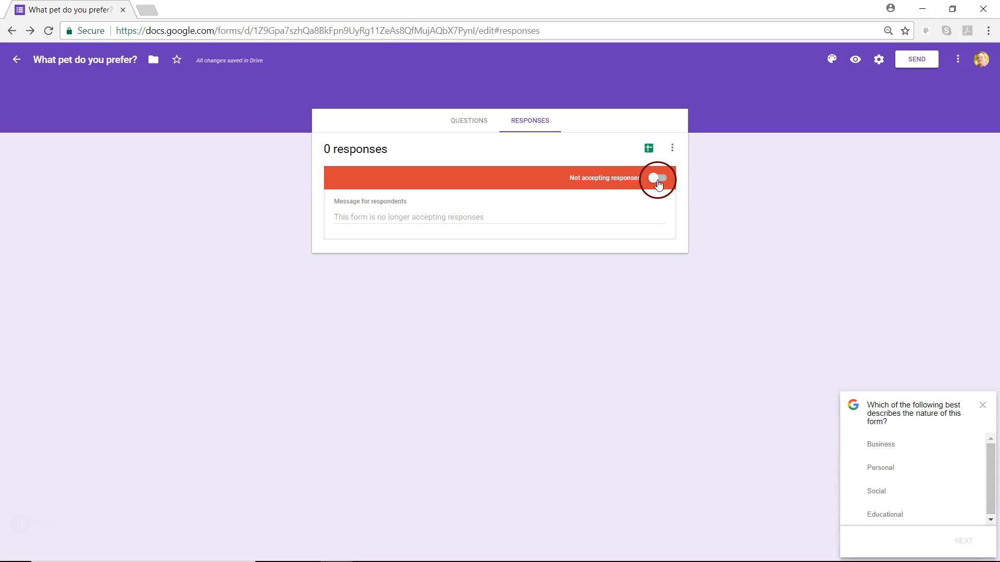
{"action": "left_click", "coordinate": [658, 180]}
{"action": "left_click", "coordinate": [629, 239]}
{"action": "left_click", "coordinate": [627, 213]}
{"action": "left_click", "coordinate": [663, 180]}
{"action": "left_click", "coordinate": [619, 223]}
{"action": "left_click", "coordinate": [630, 177]}
{"action": "left_click", "coordinate": [648, 149]}
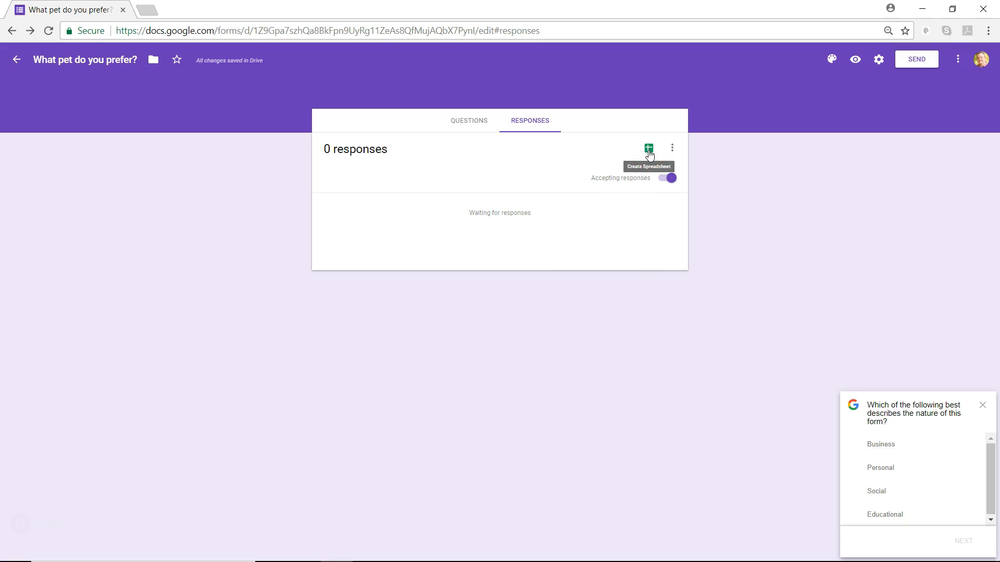
{"action": "left_click", "coordinate": [648, 149]}
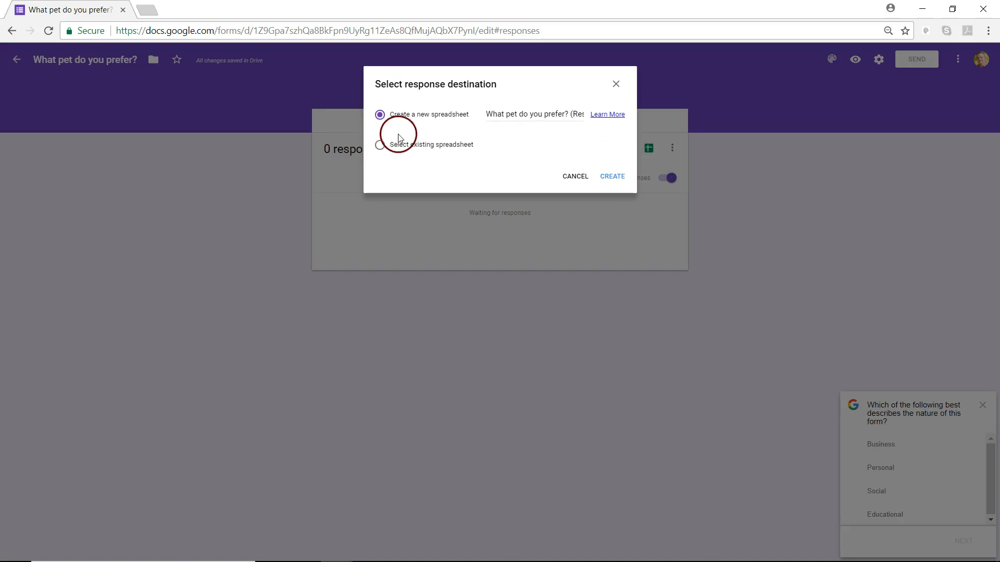
Step: Create a new 'What pet do you prefer? (Responses)' spreadsheet as the response destination
{"action": "left_click", "coordinate": [612, 177]}
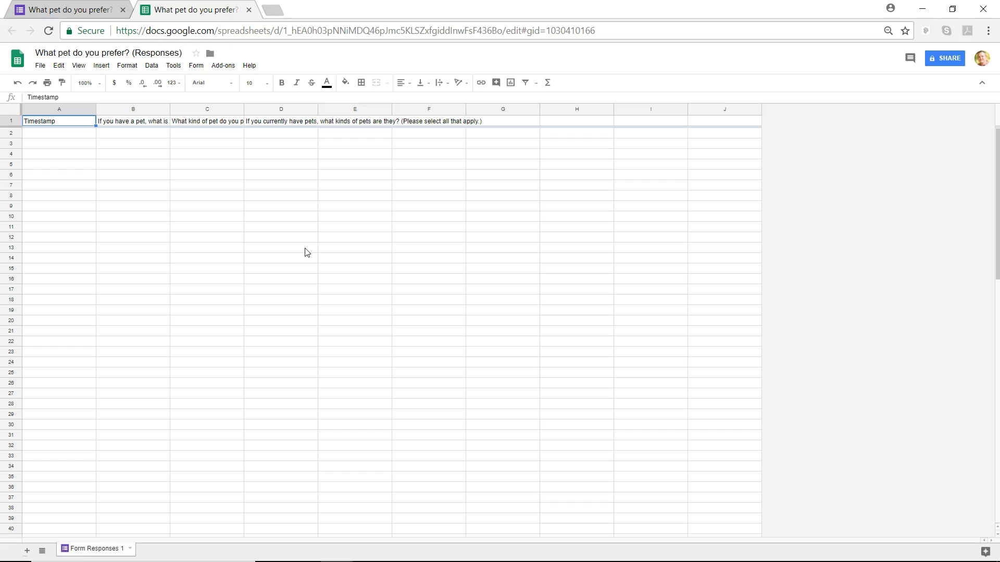
Step: Close the responses spreadsheet and preview the form as respondents see it
{"action": "left_click", "coordinate": [249, 10]}
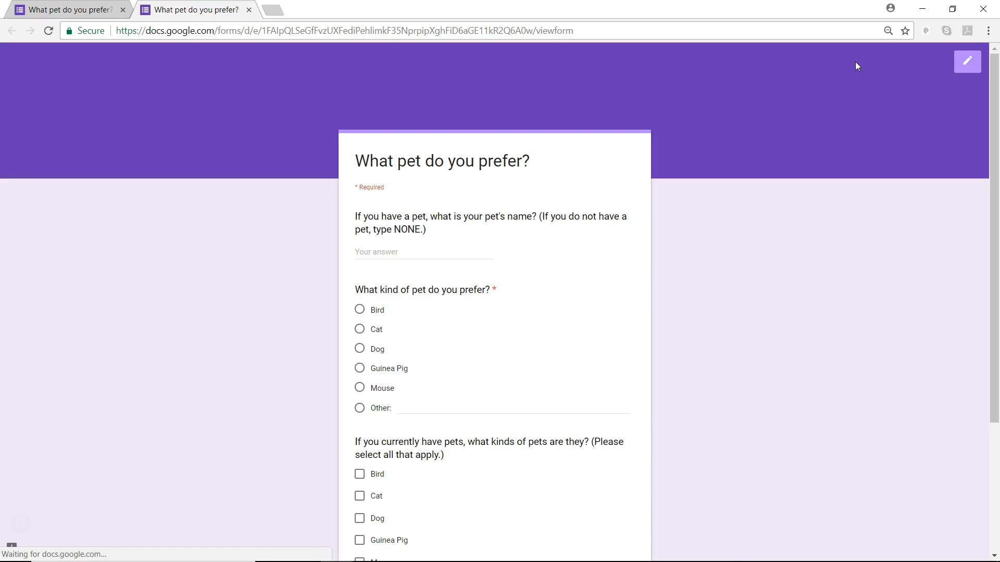
{"action": "left_click", "coordinate": [695, 227]}
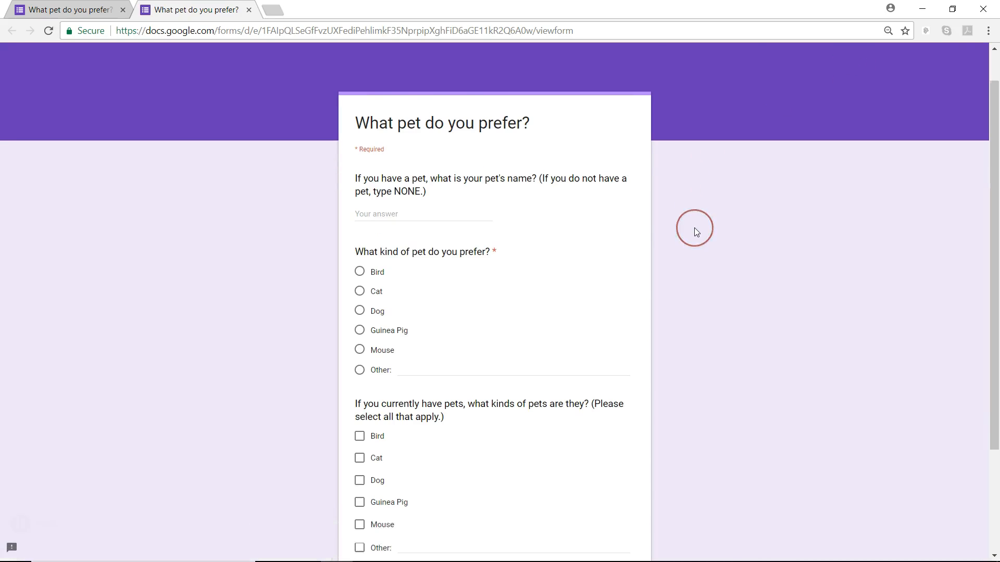
{"action": "scroll", "coordinate": [694, 228], "scroll_direction": "down", "scroll_amount": 3}
{"action": "scroll", "coordinate": [695, 229], "scroll_direction": "up", "scroll_amount": 3}
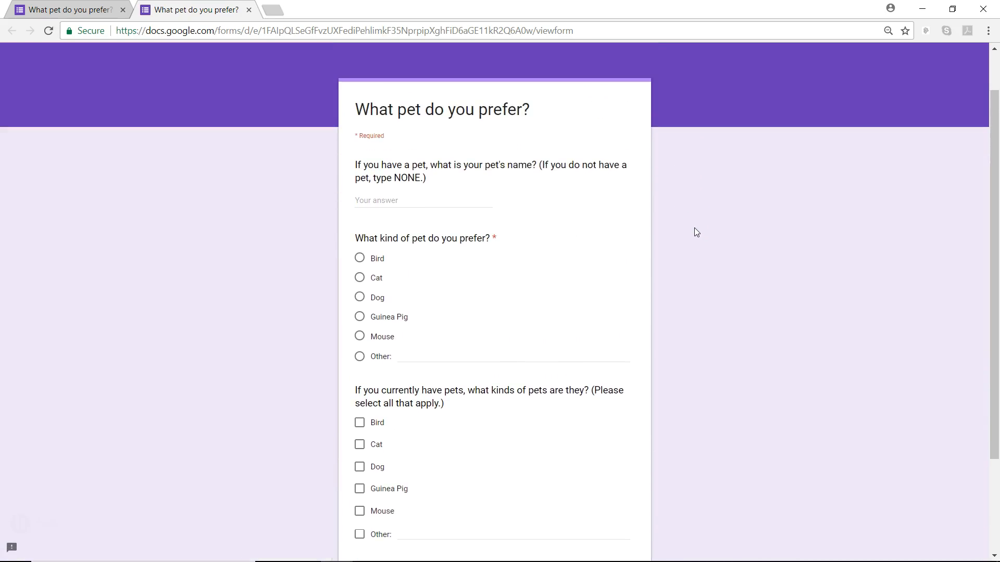
{"action": "scroll", "coordinate": [694, 232], "scroll_direction": "down", "scroll_amount": 3}
{"action": "scroll", "coordinate": [694, 228], "scroll_direction": "up", "scroll_amount": 3}
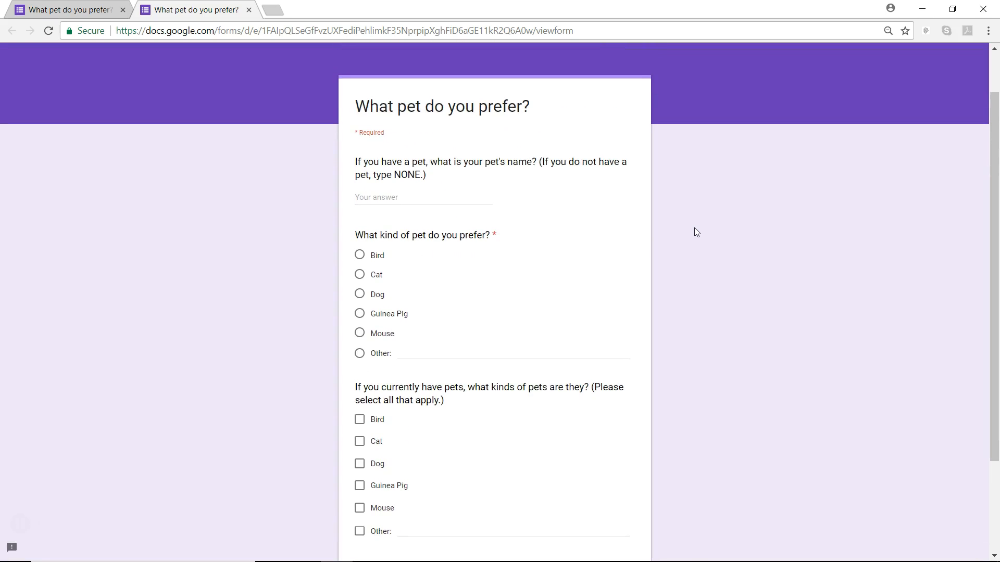
Step: Try the pet-name answer box in the preview, then return to the form editor
{"action": "left_click", "coordinate": [407, 196]}
{"action": "scroll", "coordinate": [349, 308], "scroll_direction": "down", "scroll_amount": 3}
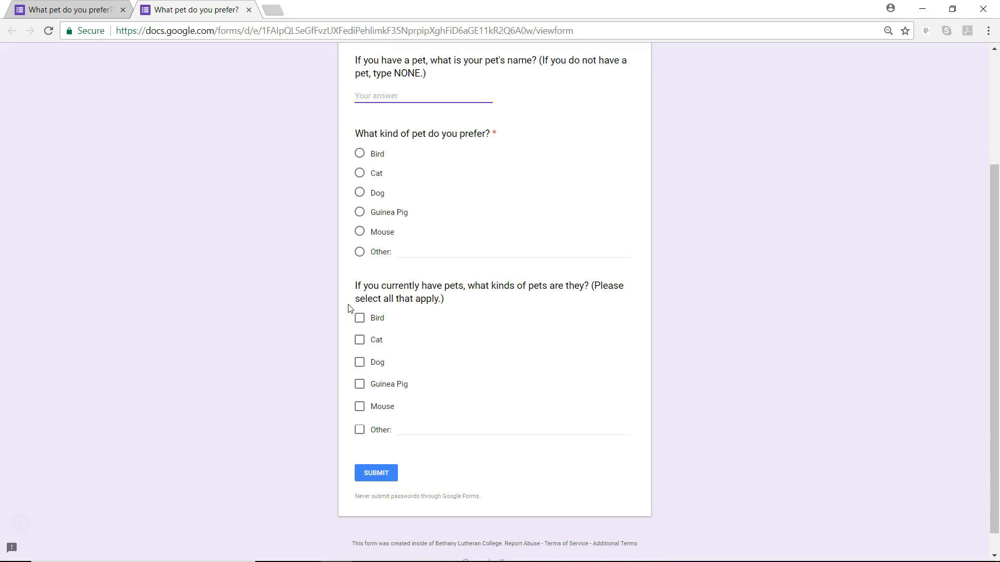
{"action": "scroll", "coordinate": [391, 328], "scroll_direction": "down", "scroll_amount": 1}
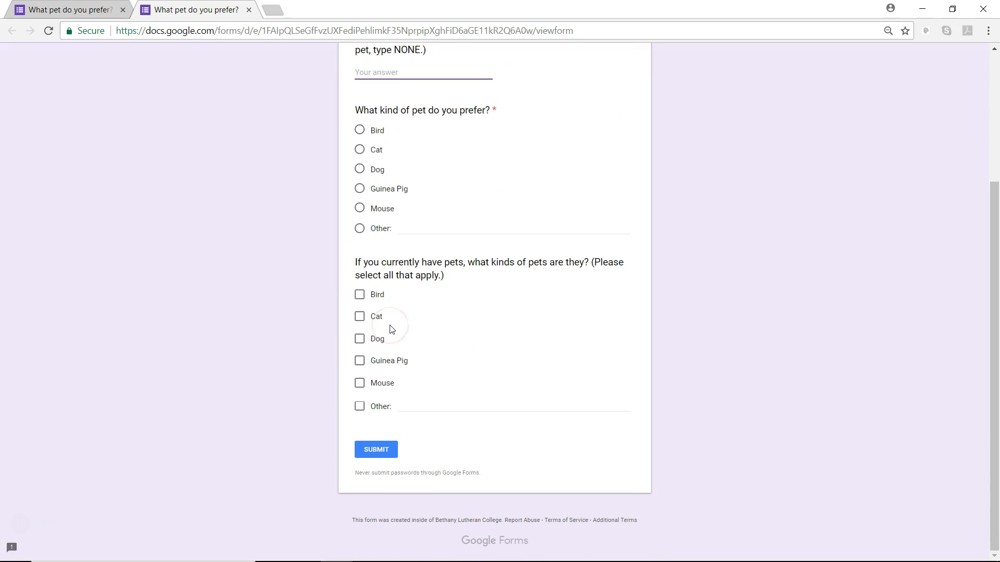
{"action": "scroll", "coordinate": [392, 329], "scroll_direction": "up", "scroll_amount": 2}
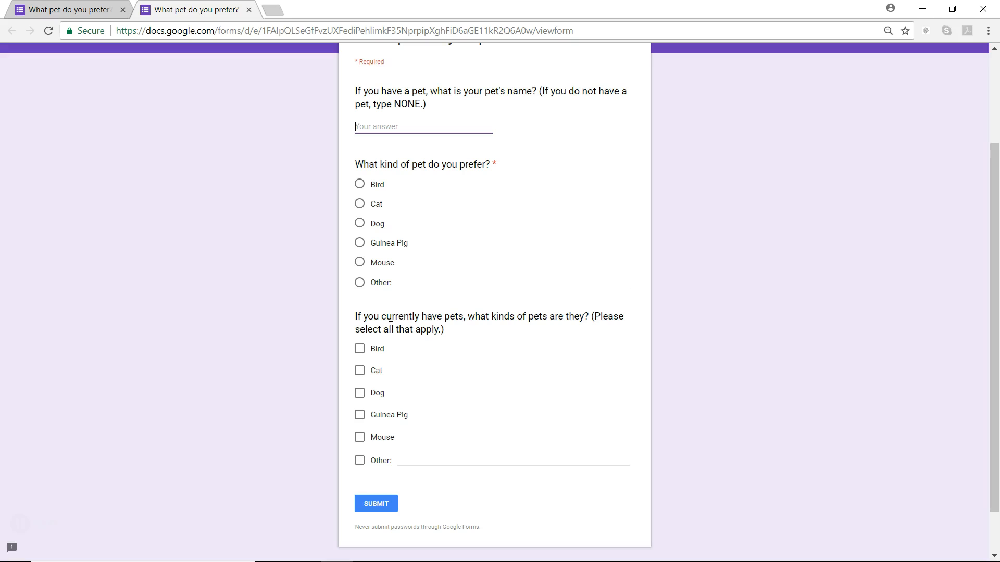
{"action": "scroll", "coordinate": [391, 326], "scroll_direction": "up", "scroll_amount": 3}
{"action": "left_click", "coordinate": [746, 195]}
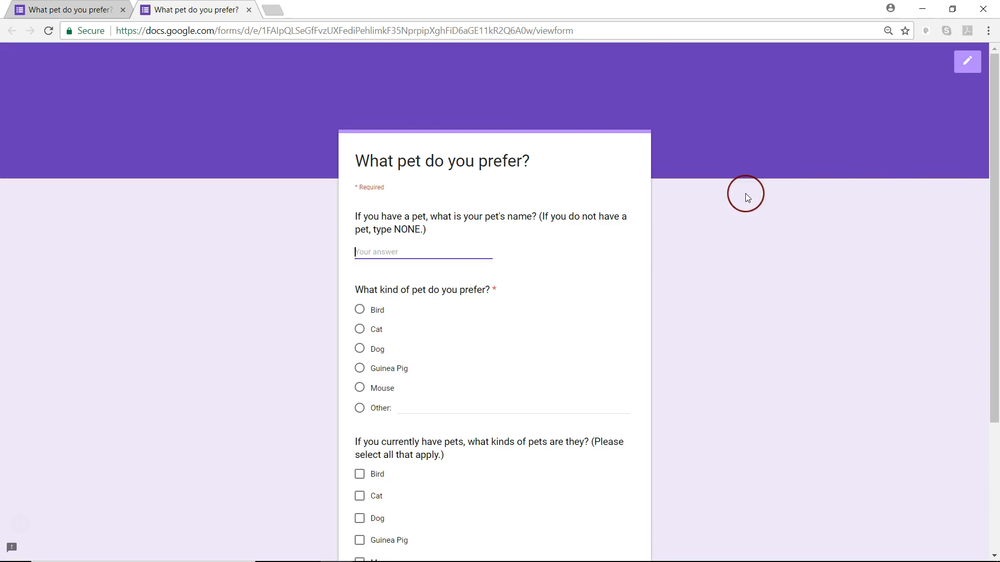
{"action": "scroll", "coordinate": [633, 227], "scroll_direction": "down", "scroll_amount": 3}
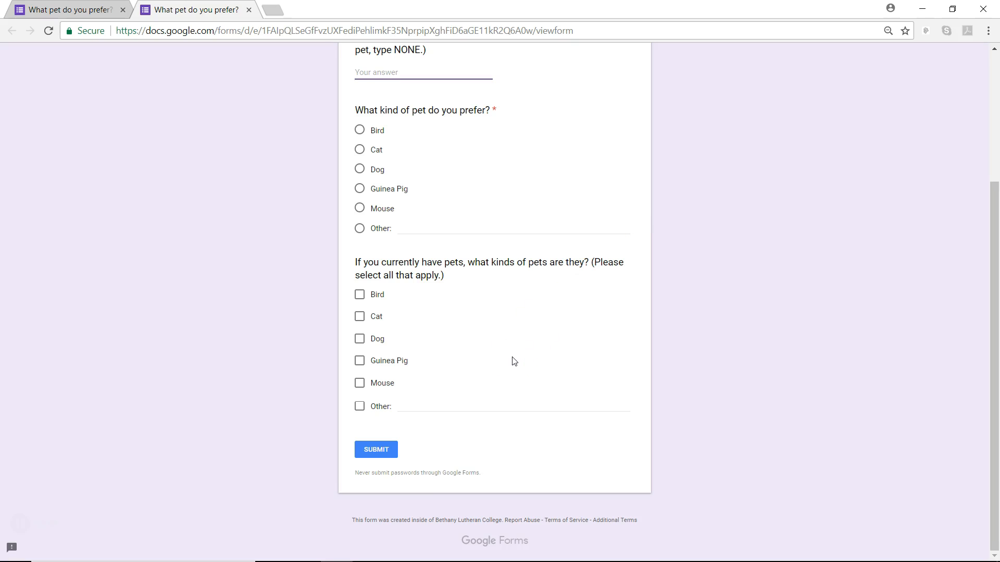
{"action": "scroll", "coordinate": [593, 288], "scroll_direction": "up", "scroll_amount": 3}
{"action": "left_click", "coordinate": [966, 65]}
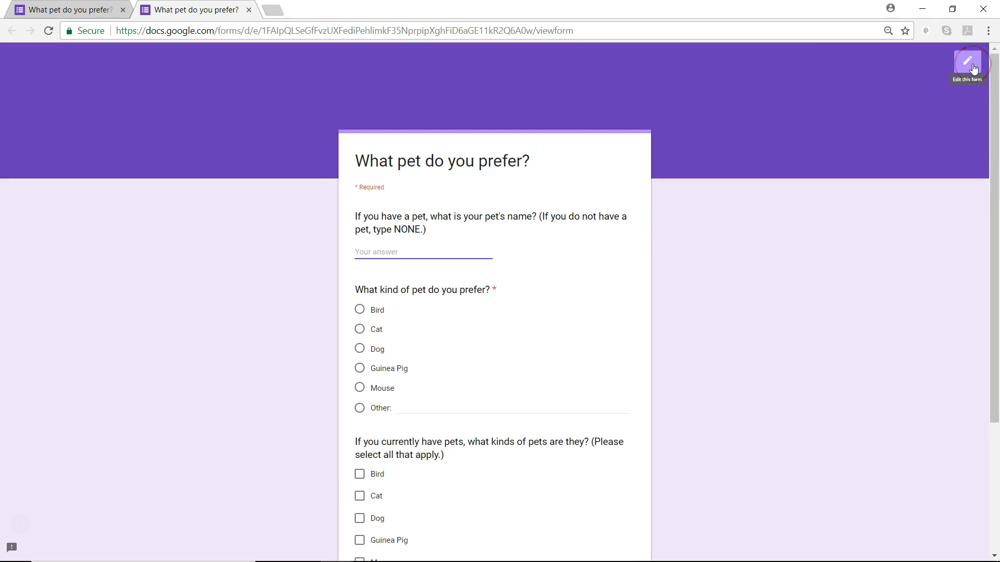
{"action": "left_click", "coordinate": [885, 97]}
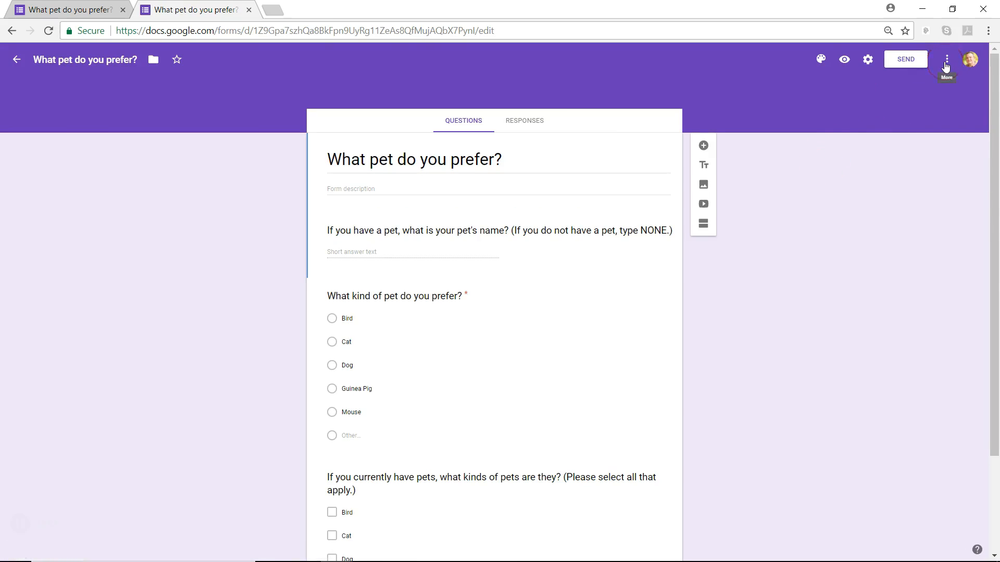
{"action": "left_click", "coordinate": [890, 61]}
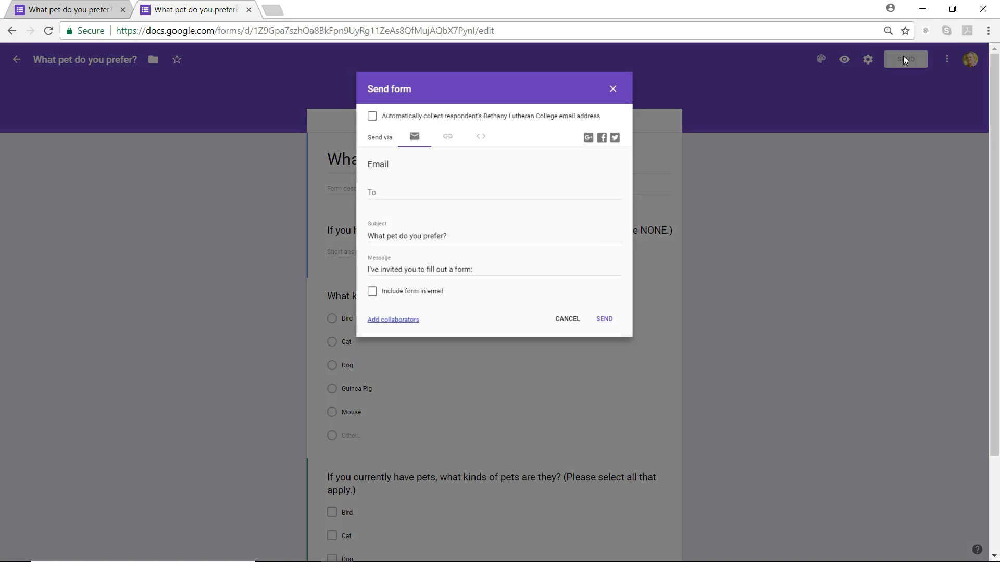
{"action": "left_click", "coordinate": [509, 208]}
{"action": "left_click", "coordinate": [374, 208]}
{"action": "left_click", "coordinate": [390, 193]}
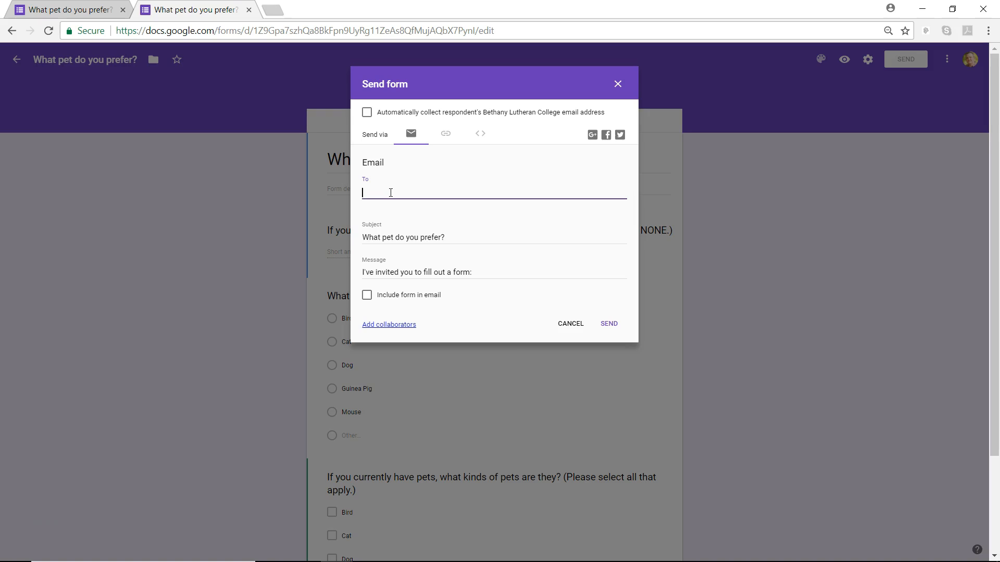
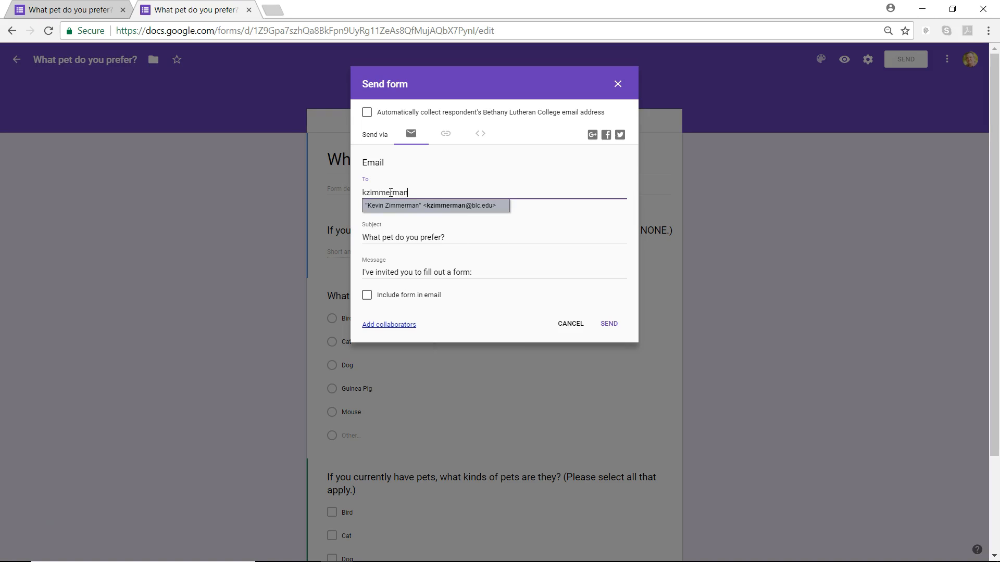
{"action": "left_click", "coordinate": [617, 84]}
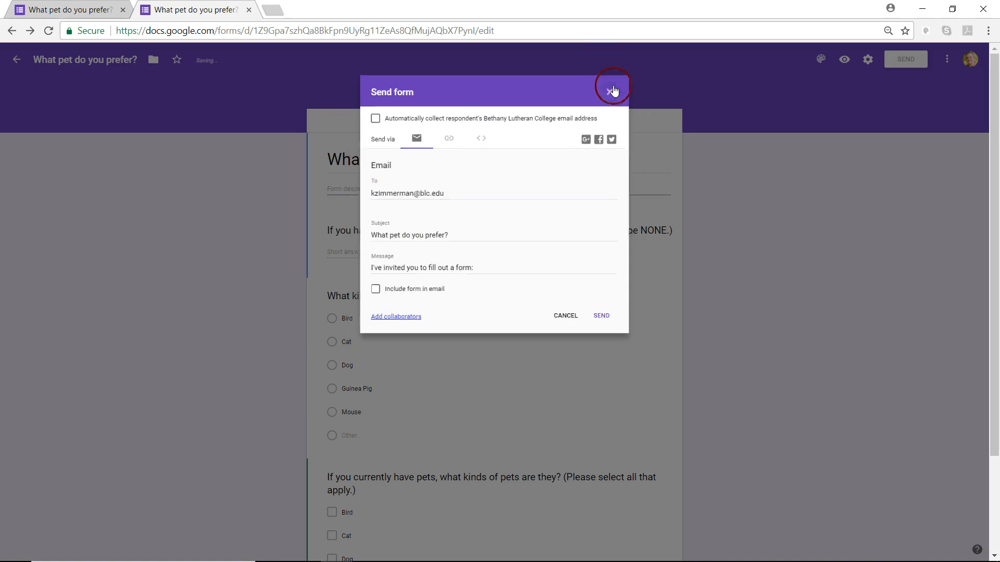